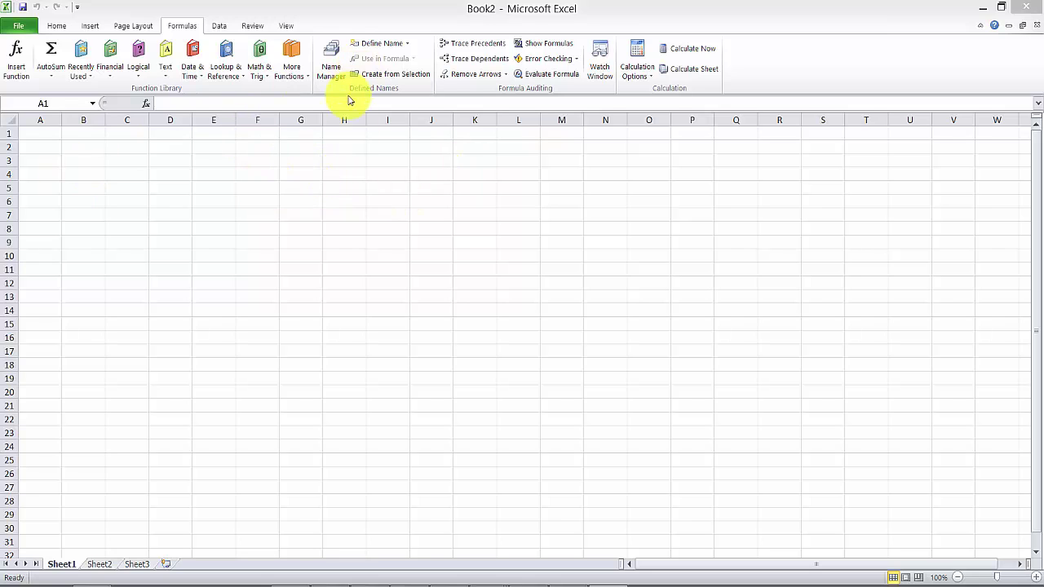
Enter the headers Name, Subject and Marks across A1:C1.
left_click(456, 196)
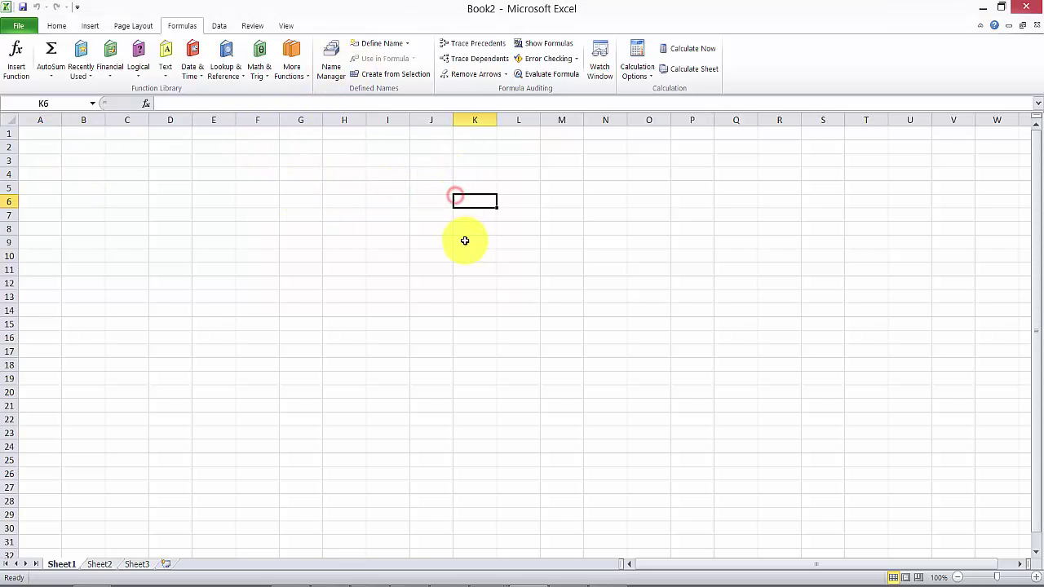
left_click(43, 137)
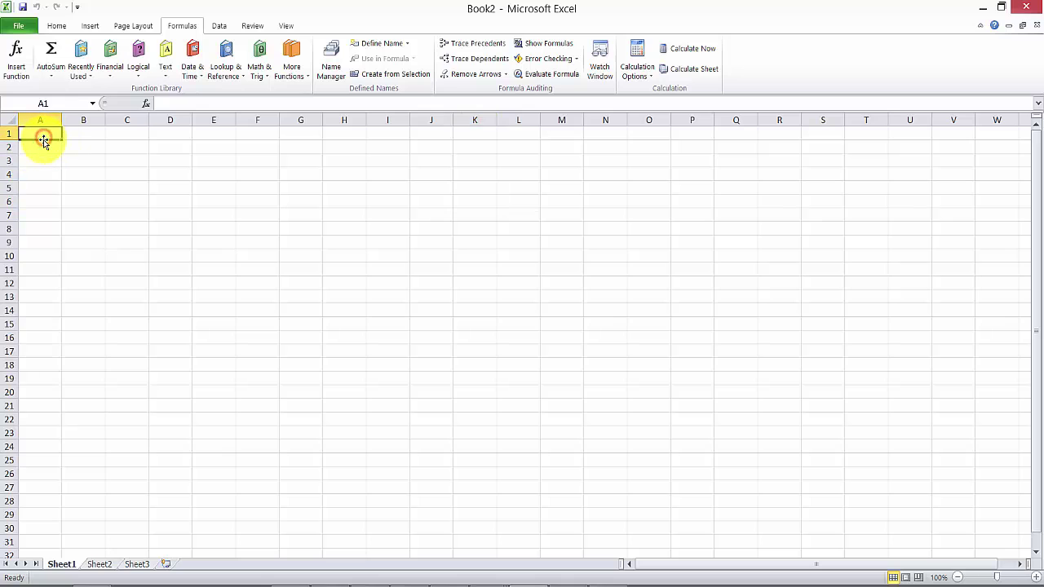
type("Name")
key("Tab")
type("S")
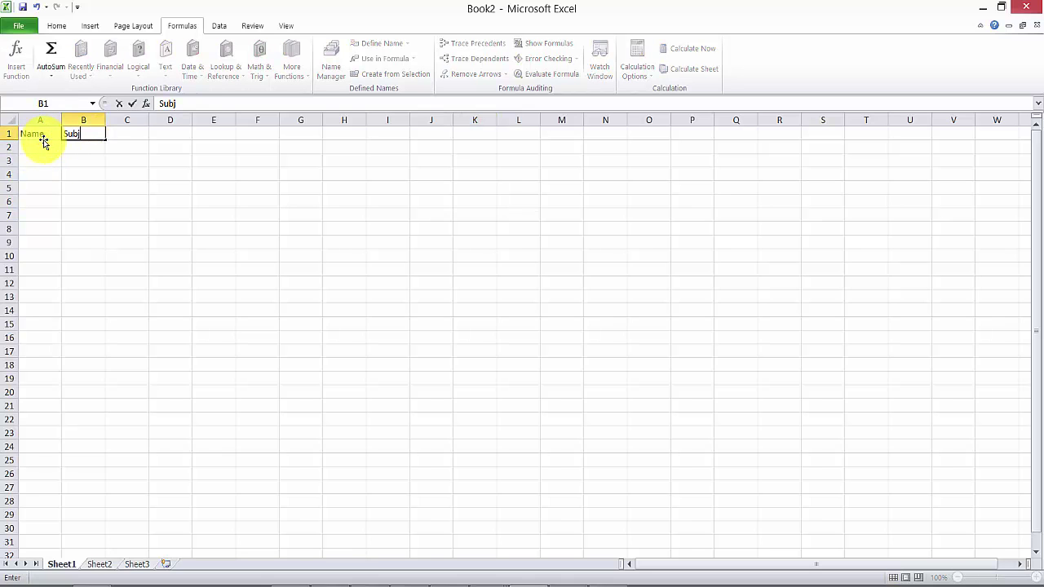
type("t")
key("Tab")
type("Ma")
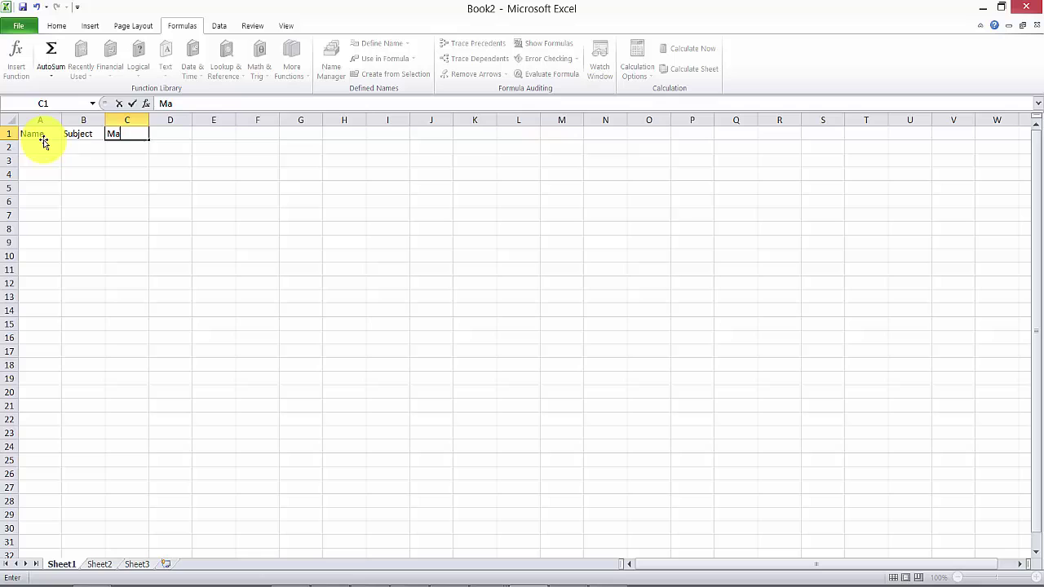
key("Return")
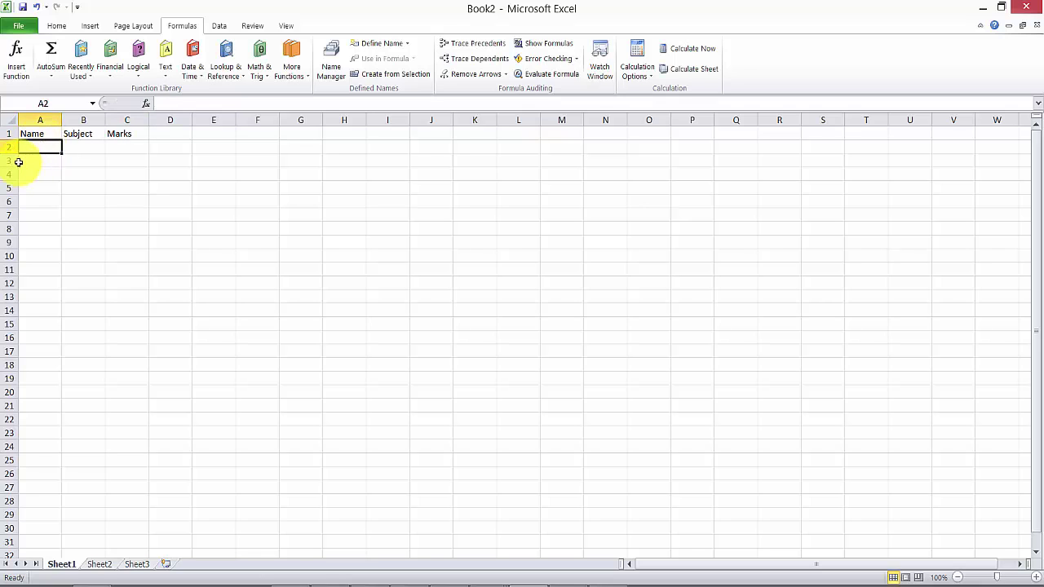
Make the header cells A1:C1 bold.
left_click_drag(28, 133, 124, 135)
key("ctrl+b")
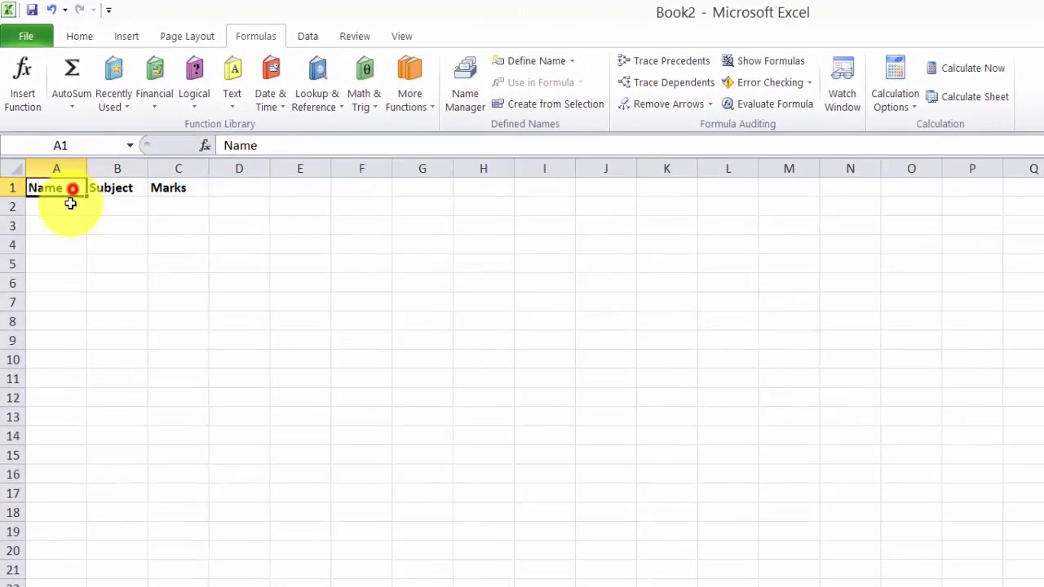
left_click(48, 149)
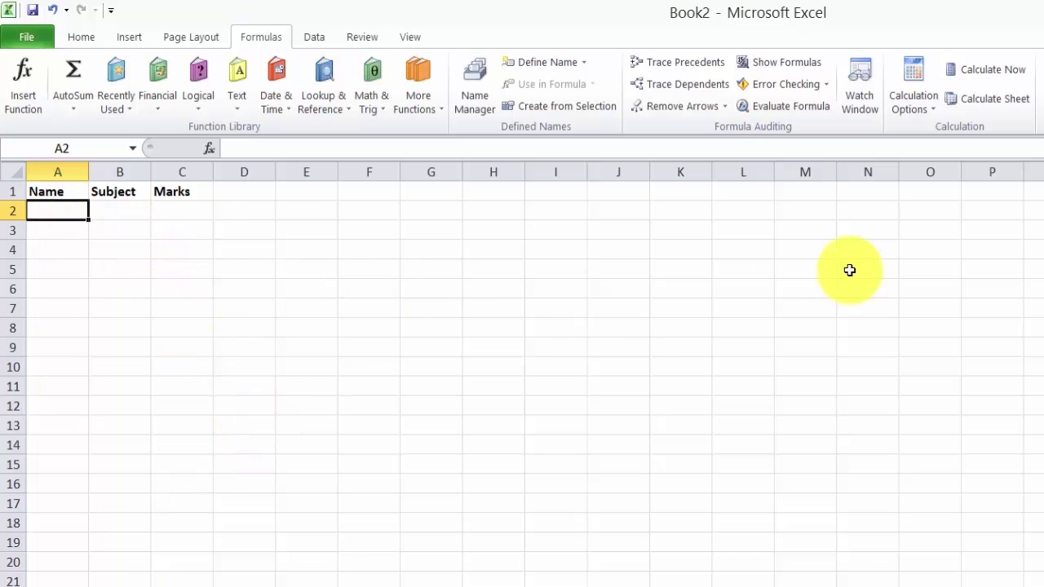
List Dwayane Johnson, Austin, Steve and Mad Max in V659:V662 and select them.
scroll(849, 270, "down", 20)
scroll(1033, 392, "down", 20)
scroll(427, 243, "down", 4)
scroll(12, 208, "down", 14)
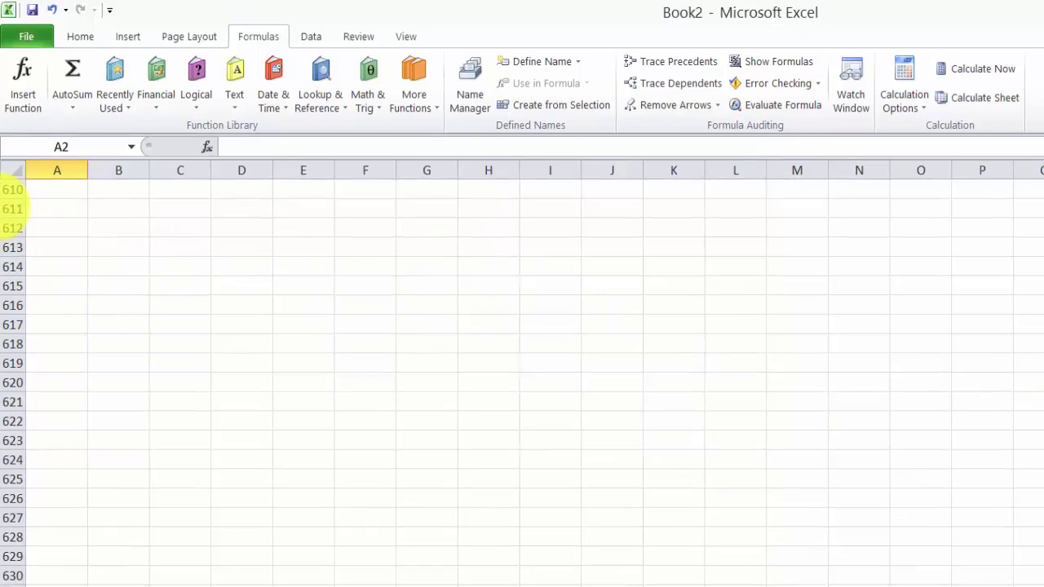
scroll(702, 289, "down", 10)
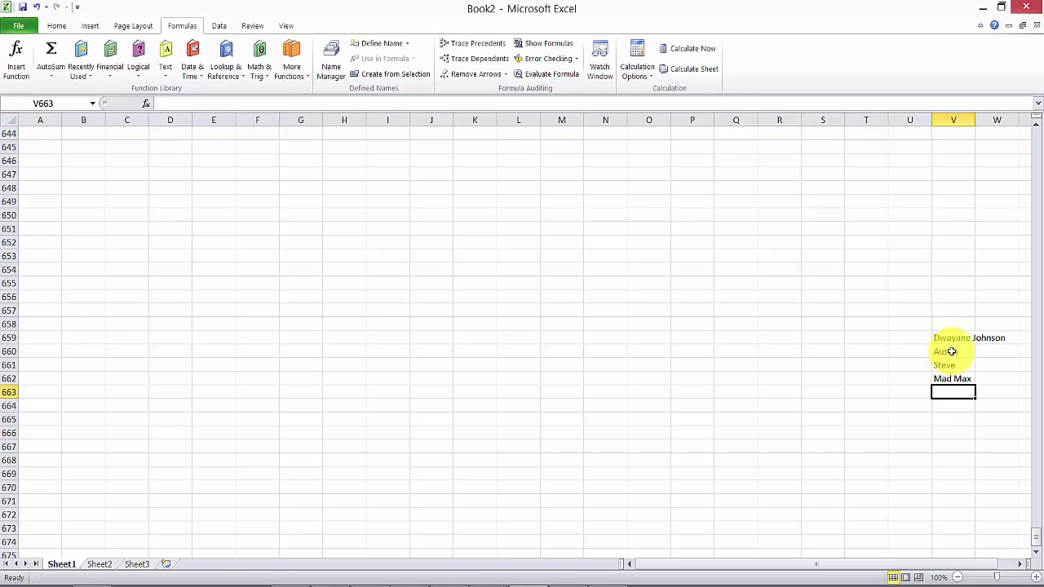
left_click_drag(952, 338, 959, 369)
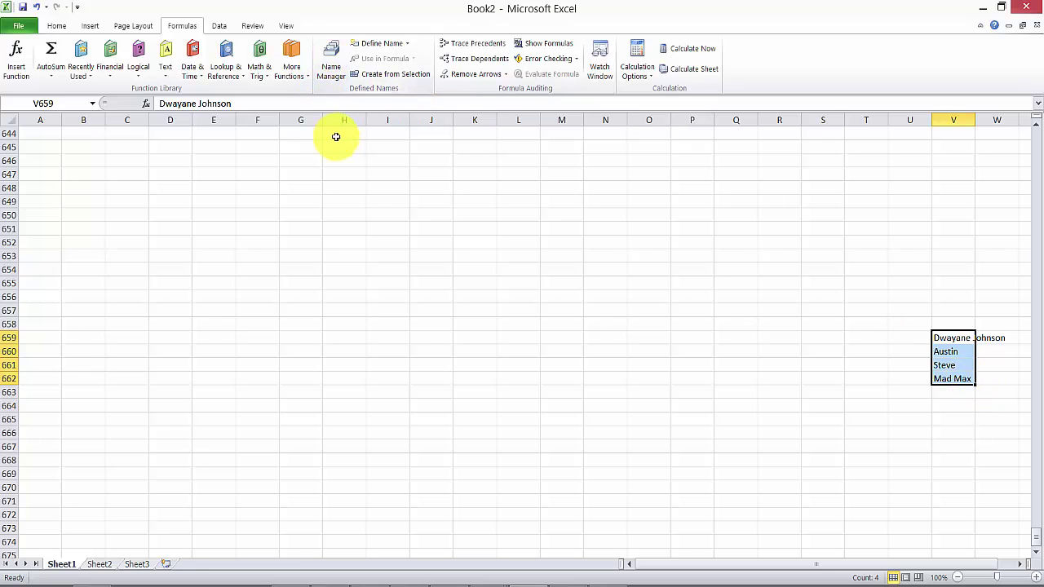
Return to the top of the sheet and select Name cells A2:A28.
scroll(187, 182, "up", 10)
scroll(186, 182, "up", 20)
scroll(115, 171, "up", 20)
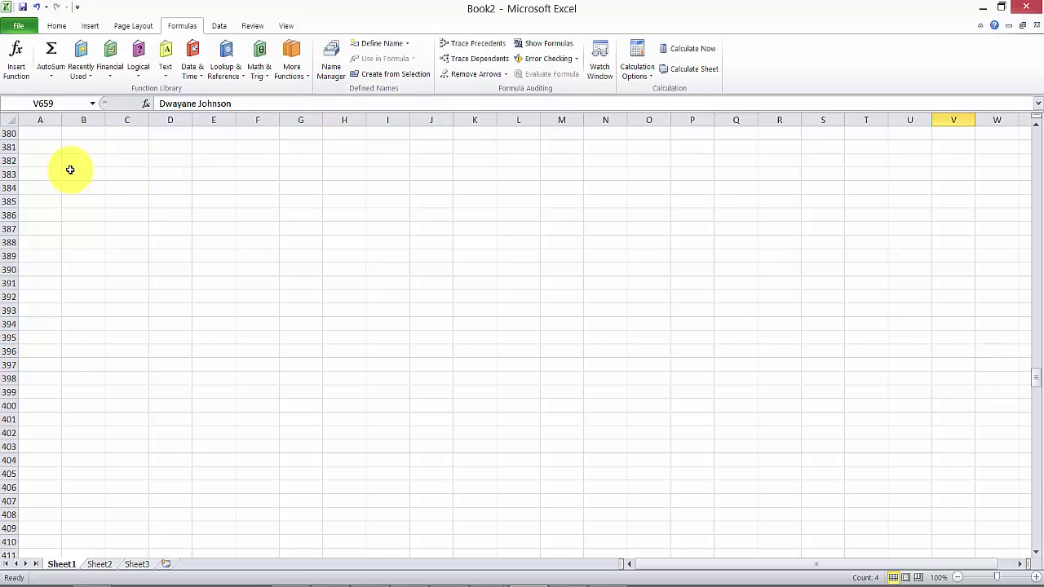
scroll(66, 164, "up", 20)
scroll(61, 156, "up", 20)
scroll(62, 154, "up", 20)
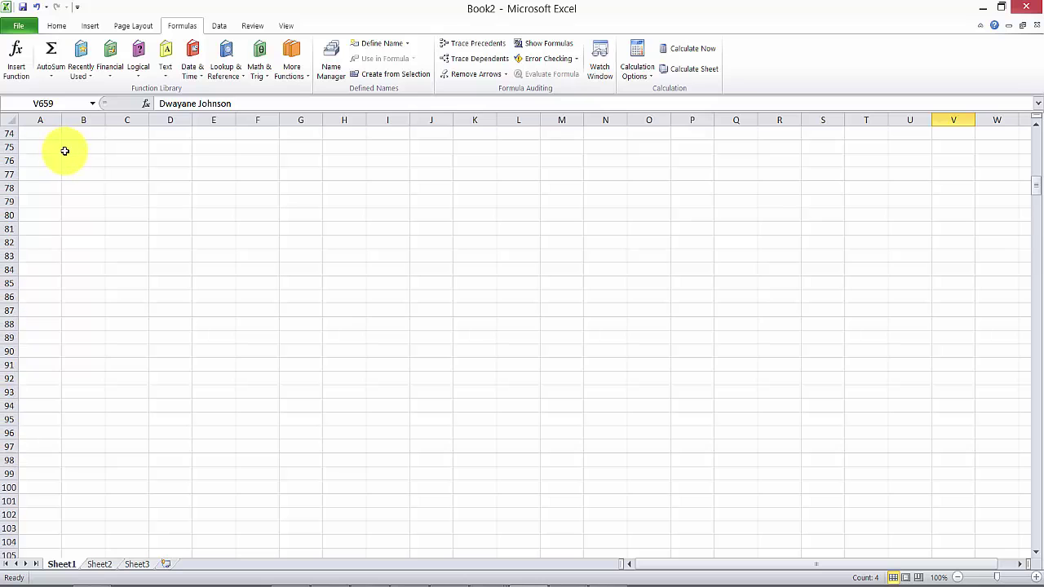
key("ctrl+Home")
mouse_move(62, 146)
left_mouse_down()
mouse_move(44, 449)
mouse_move(57, 497)
left_mouse_up()
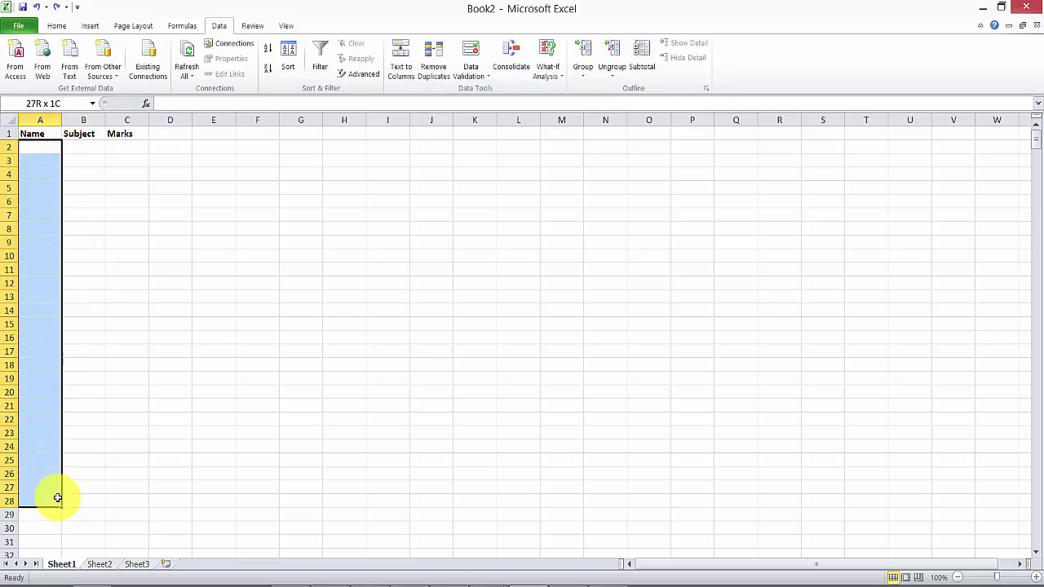
Give A2:A28 List data validation sourced from the names in V659:V662.
left_click(472, 50)
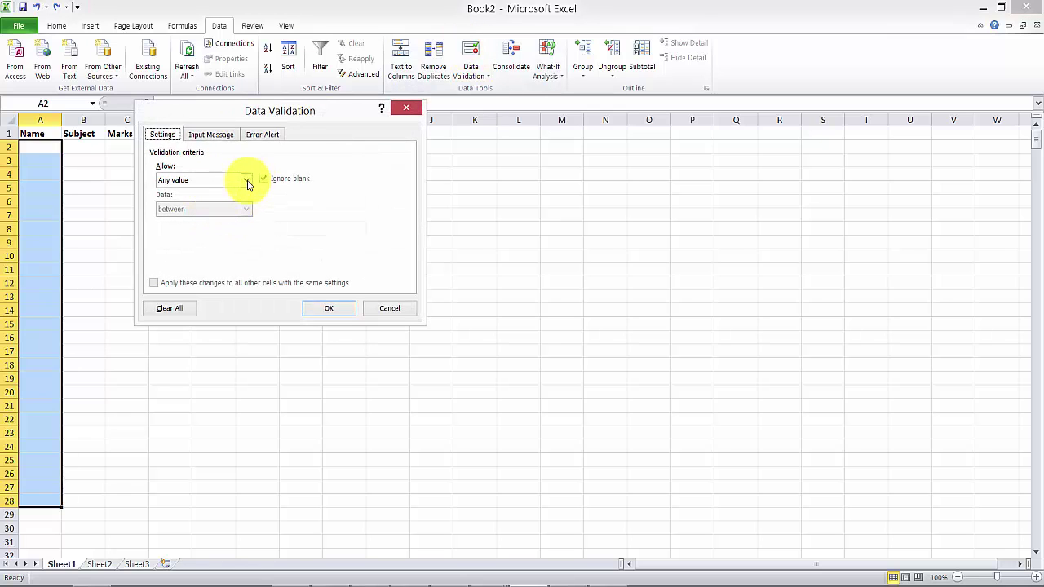
left_click(247, 181)
left_click(200, 223)
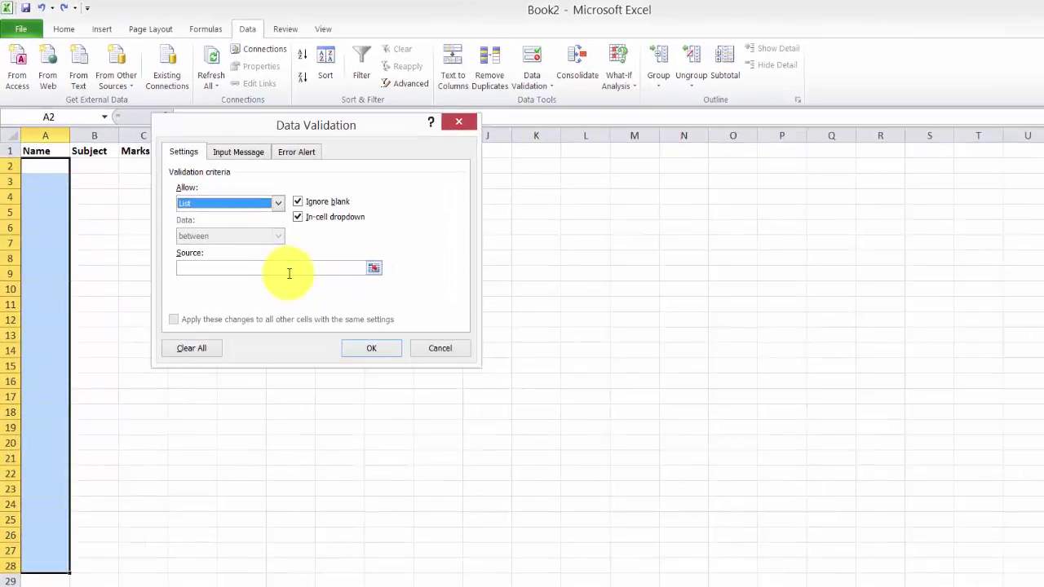
left_click(290, 274)
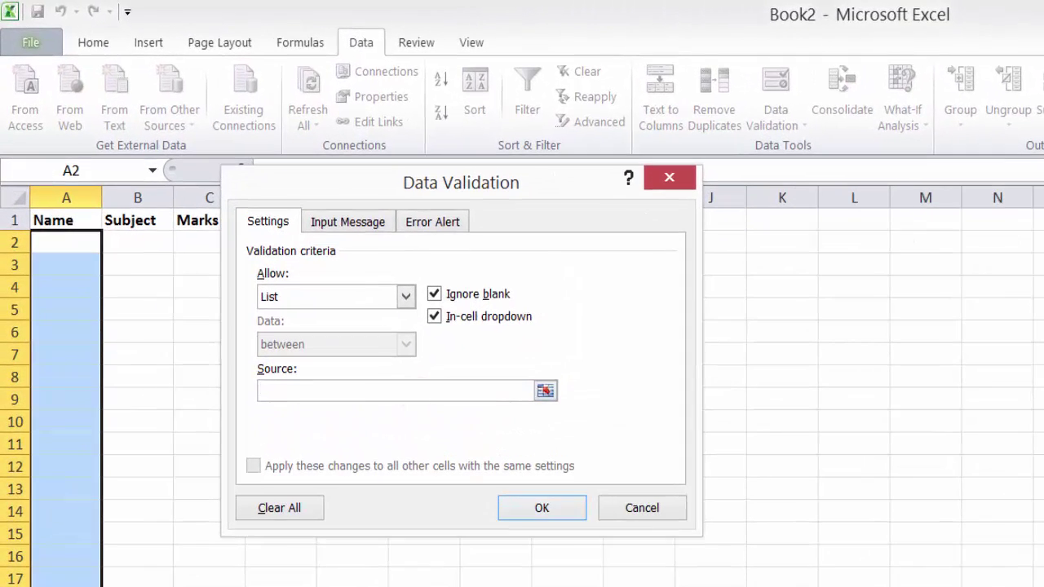
scroll(106, 392, "down", 20)
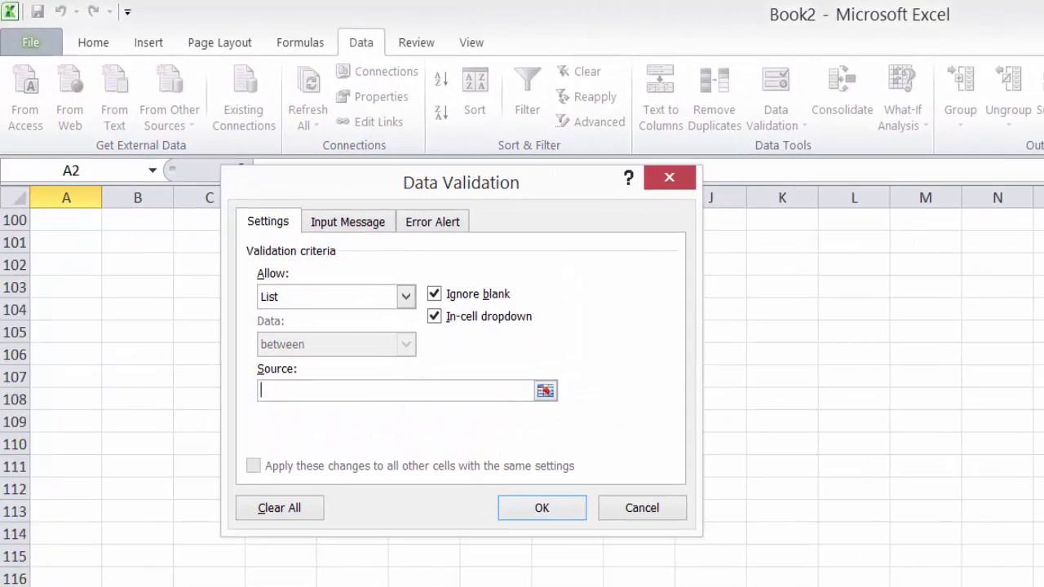
scroll(106, 391, "down", 20)
scroll(106, 392, "down", 20)
scroll(106, 391, "down", 20)
scroll(106, 391, "up", 17)
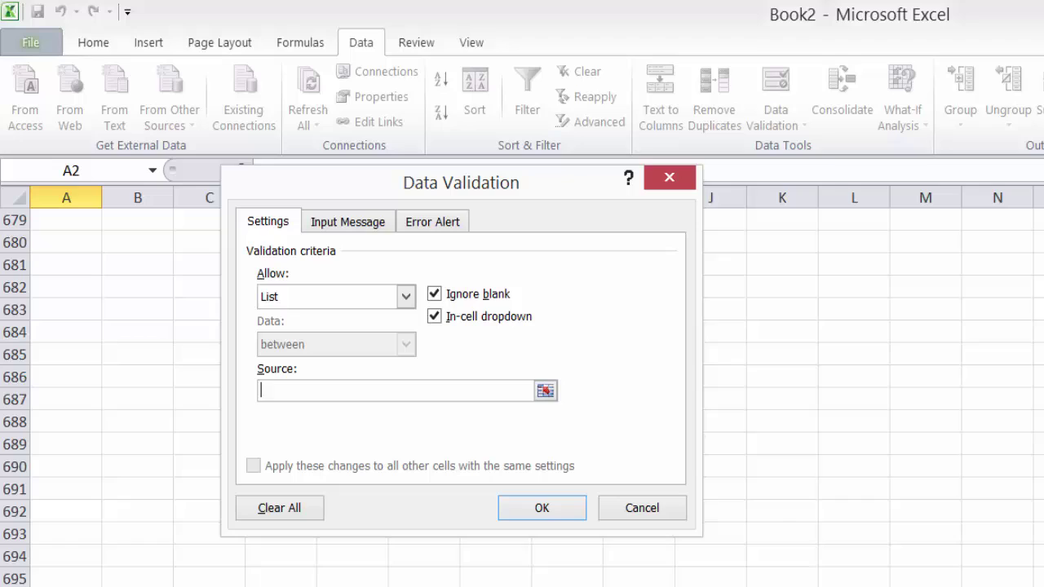
scroll(106, 392, "up", 13)
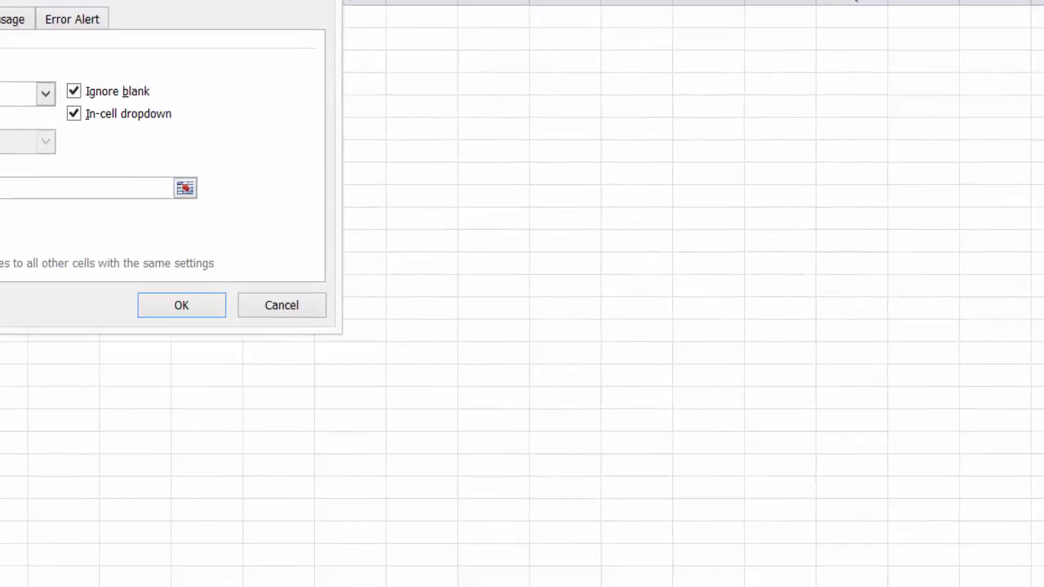
left_click_drag(888, 268, 903, 331)
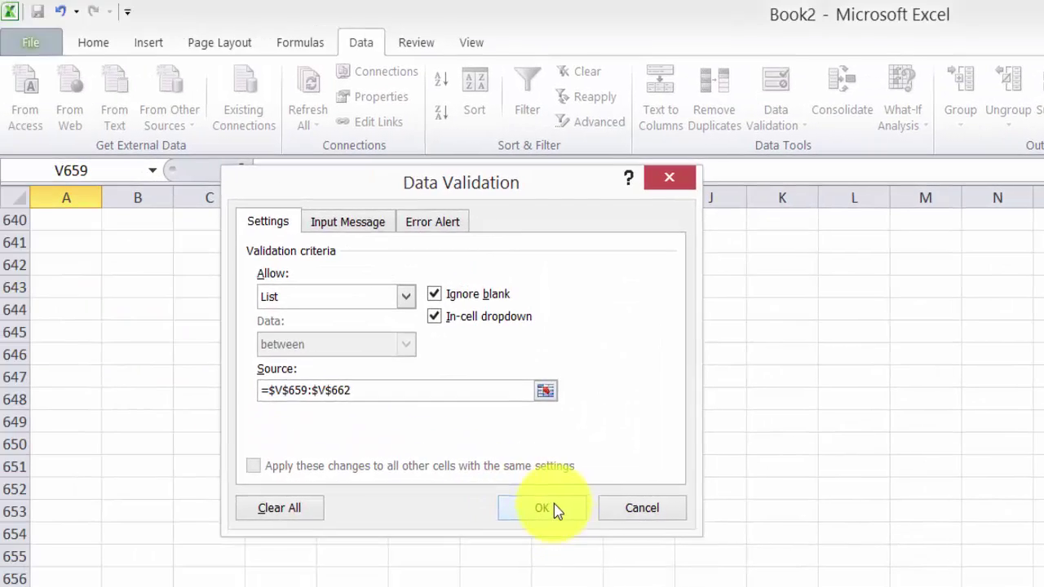
left_click(554, 509)
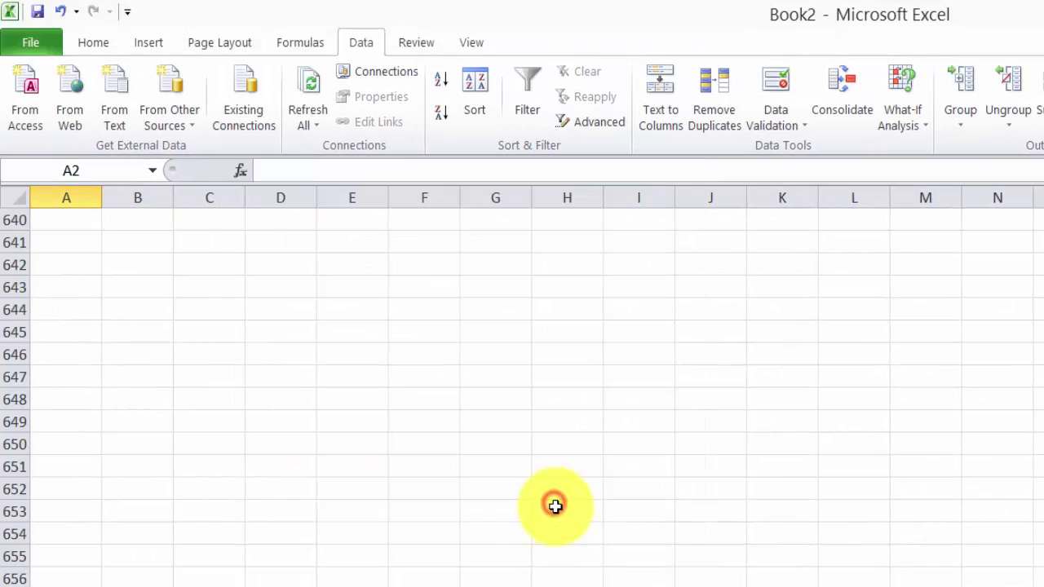
scroll(580, 532, "up", 9)
scroll(616, 527, "up", 20)
scroll(622, 530, "up", 20)
scroll(621, 529, "up", 20)
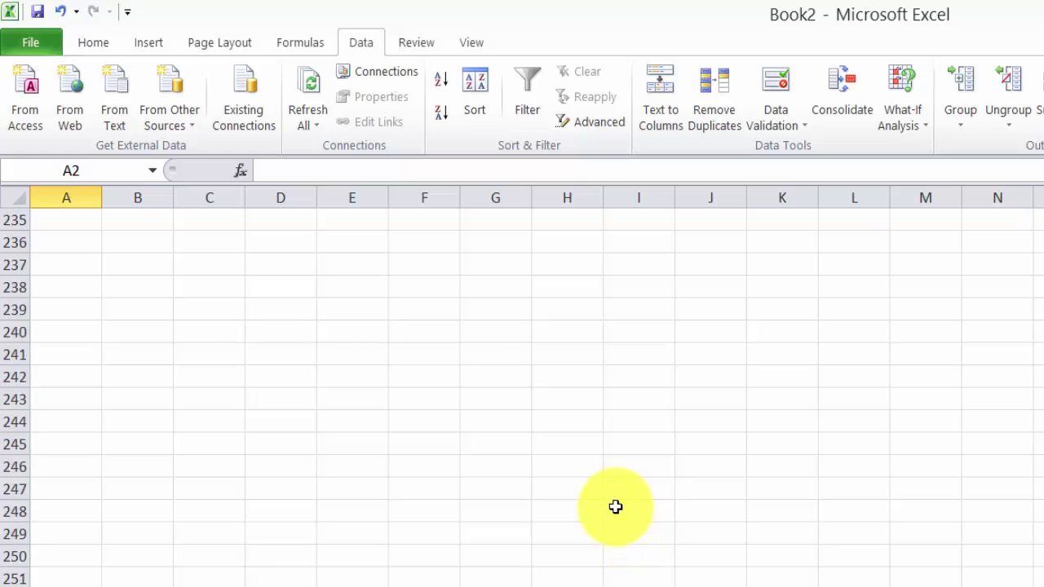
scroll(616, 506, "up", 20)
scroll(608, 513, "up", 20)
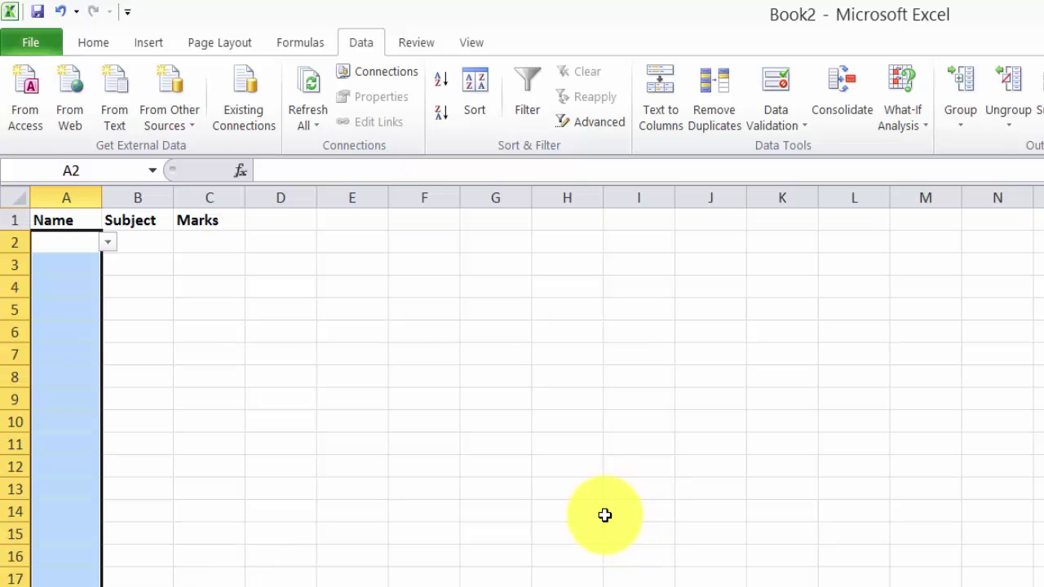
Pick Dwayane Johnson, Austin and Mad Max for A2:A4 and autofit column A.
left_click(131, 260)
left_click_drag(88, 240, 82, 583)
left_click(108, 242)
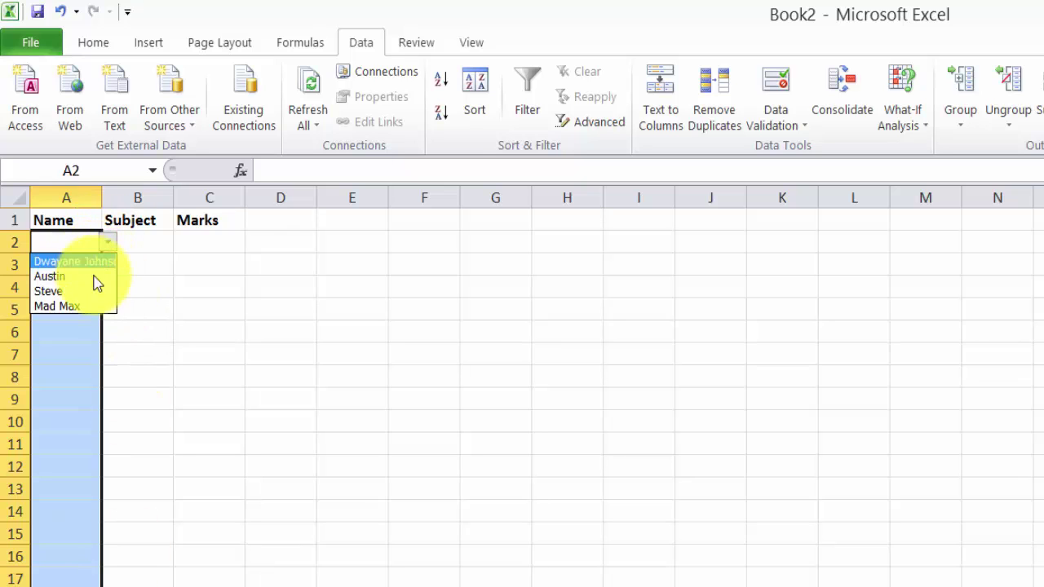
left_click(77, 262)
left_click(109, 268)
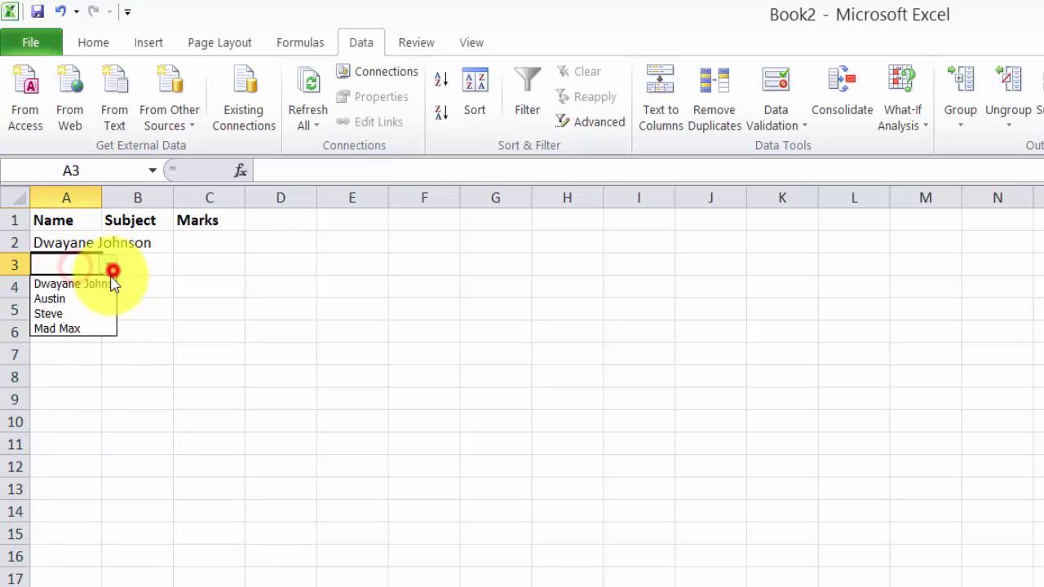
left_click(93, 297)
left_click(107, 287)
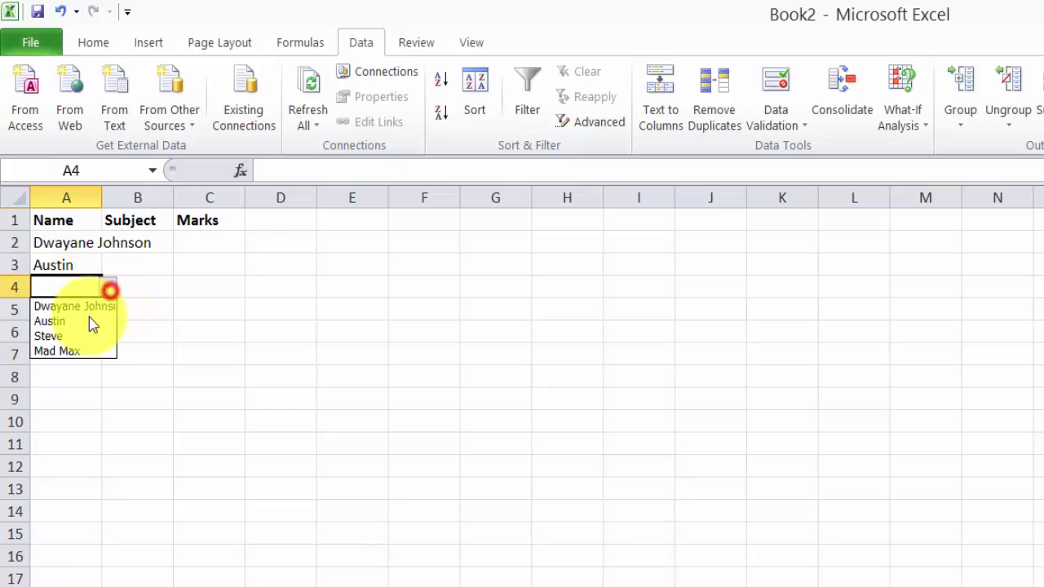
left_click(82, 351)
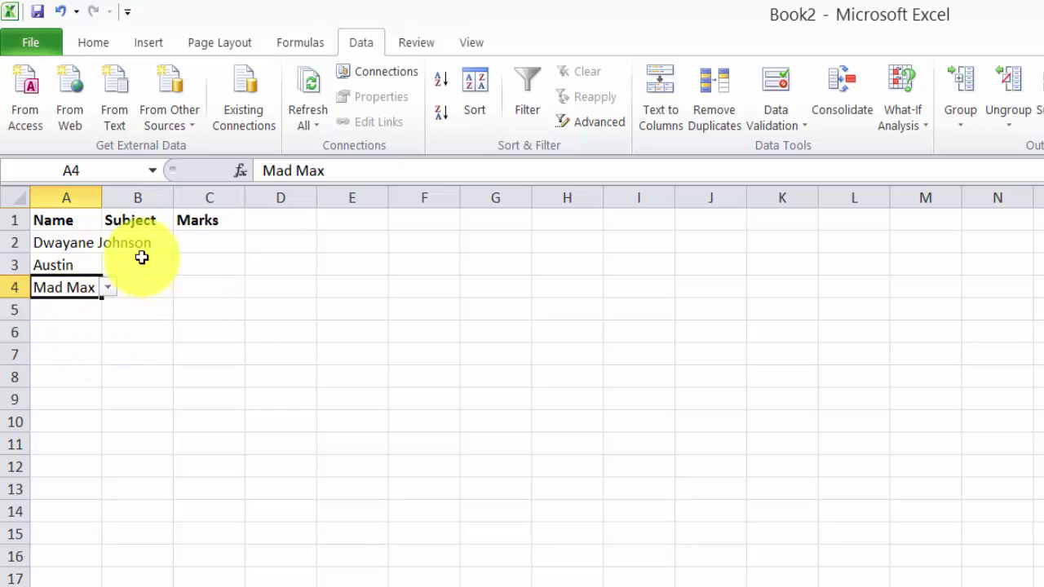
double_click(102, 199)
Enter the subjects Maths, Science, History, Geography and English into K2:K6.
left_click(205, 247)
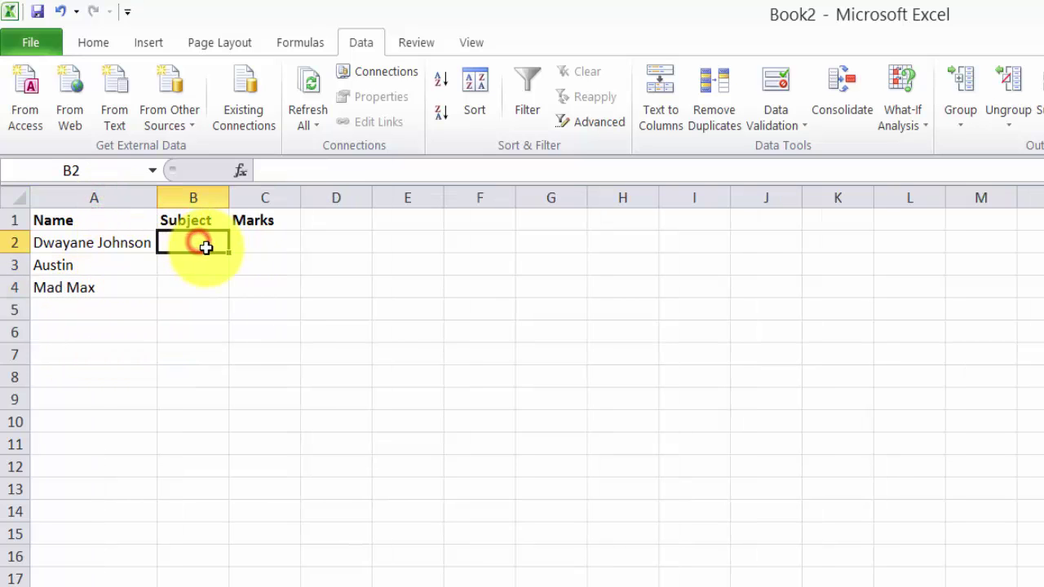
left_click(861, 243)
left_click_drag(839, 225, 862, 338)
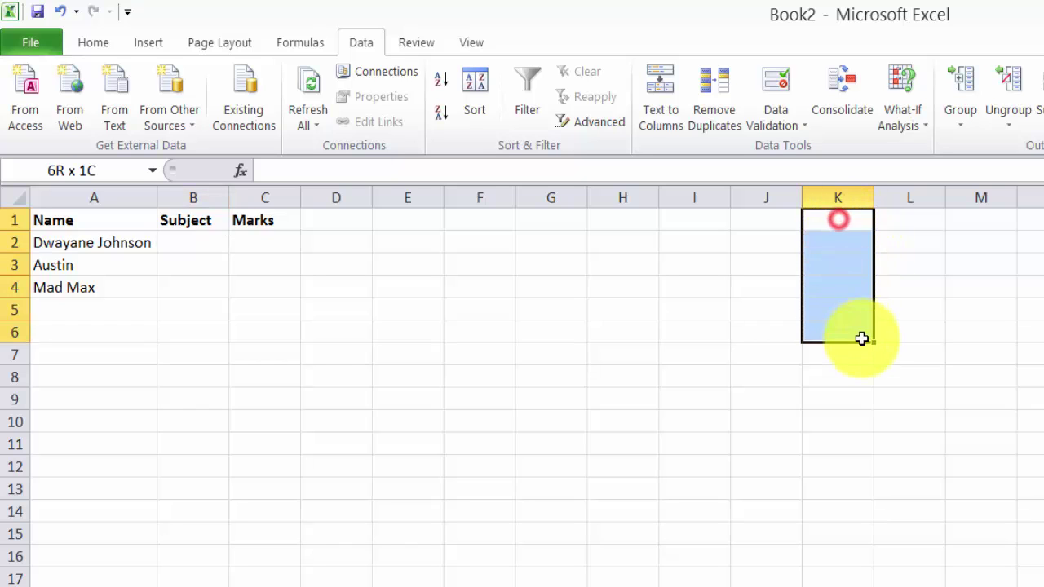
left_click(824, 245)
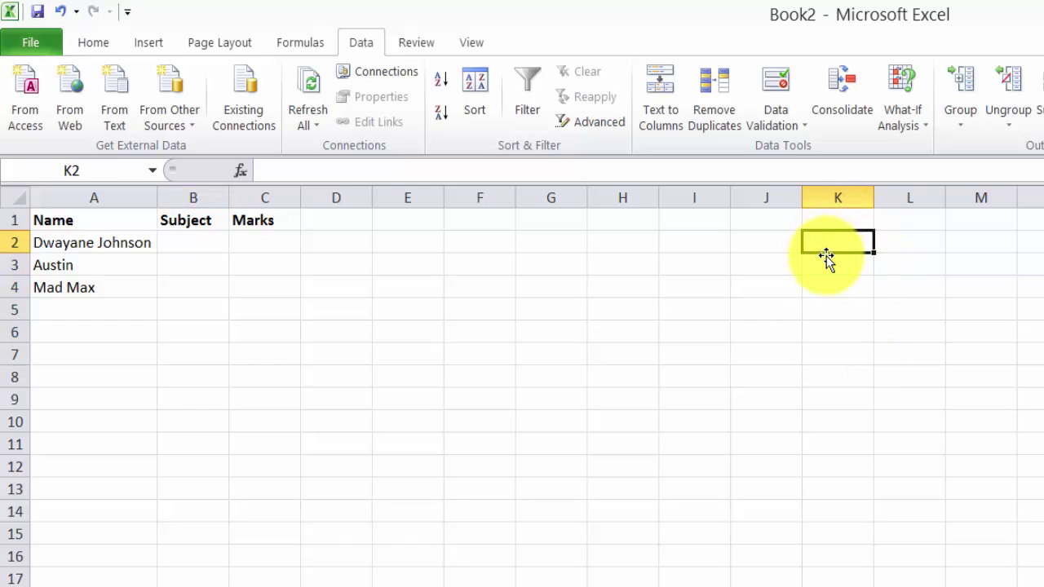
type("Maths")
key("Return")
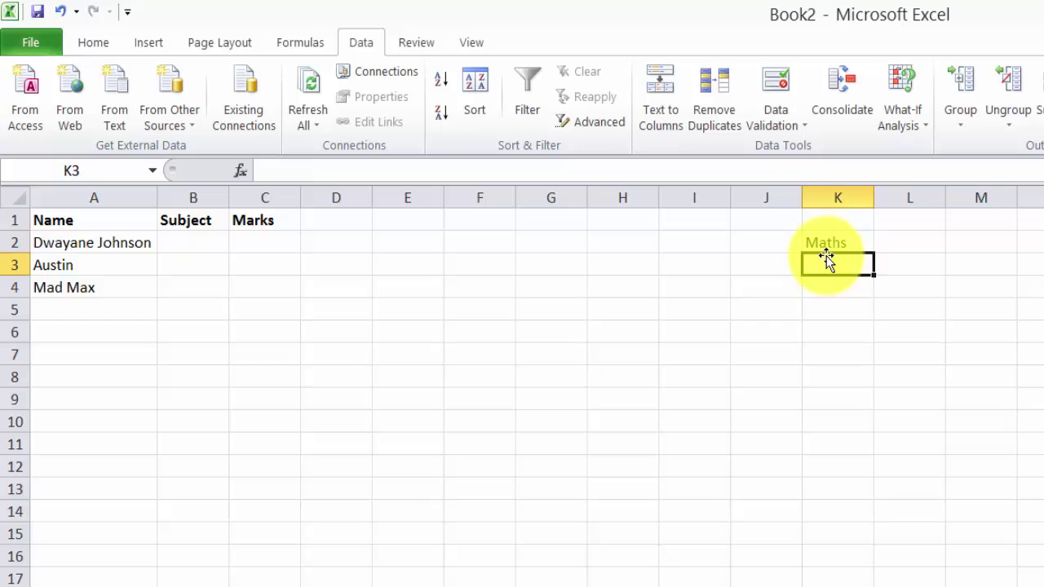
type("sc")
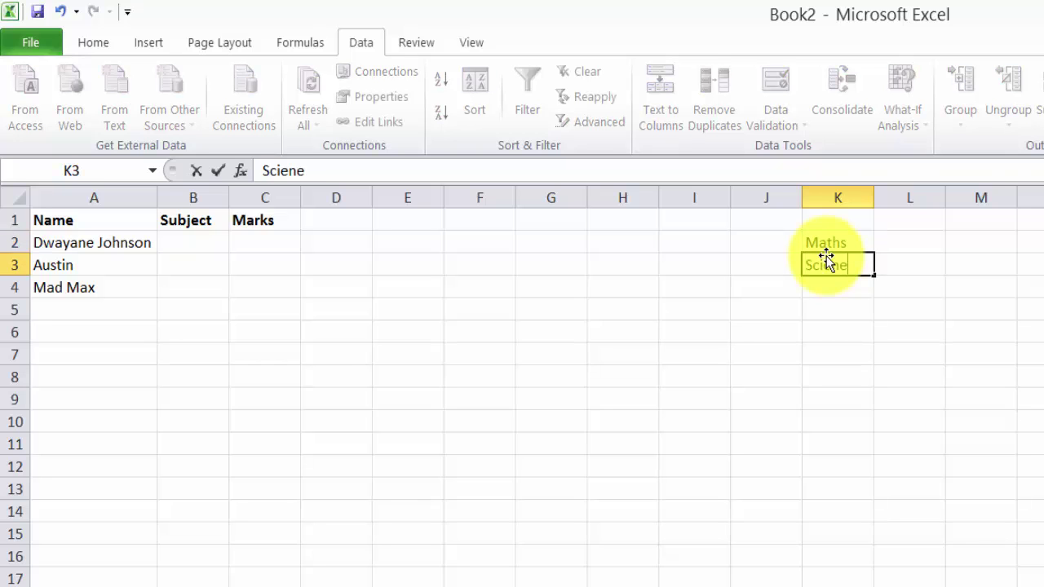
key("Return")
type("Histo")
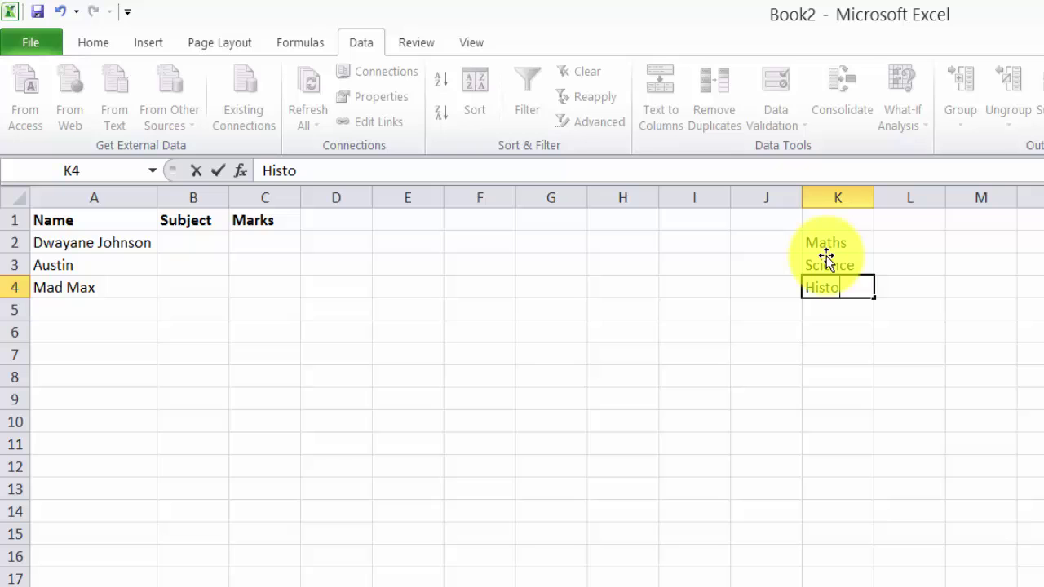
type("ry")
key("Return")
type("Geography")
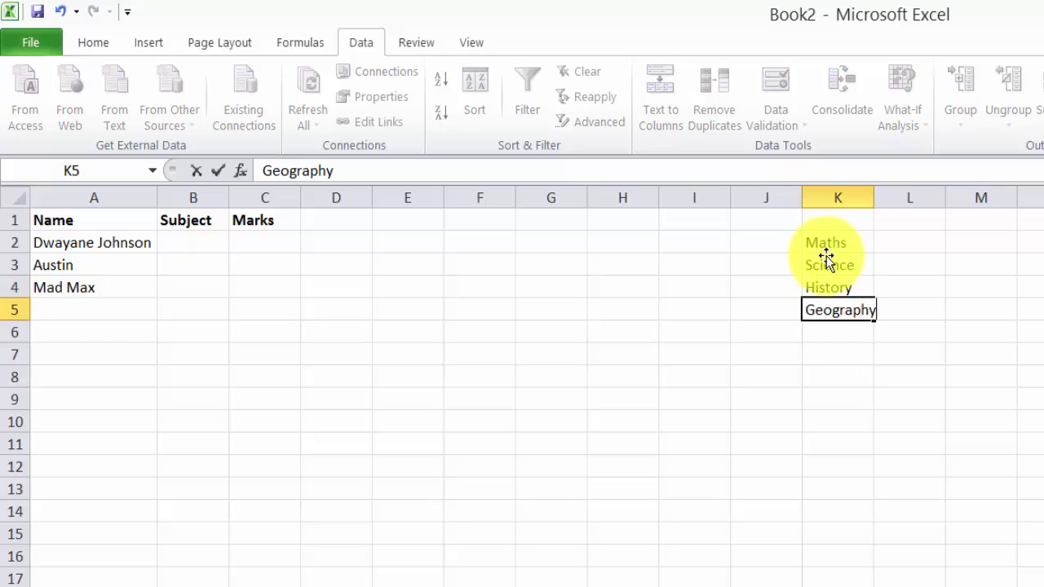
key("Return")
type("Englis")
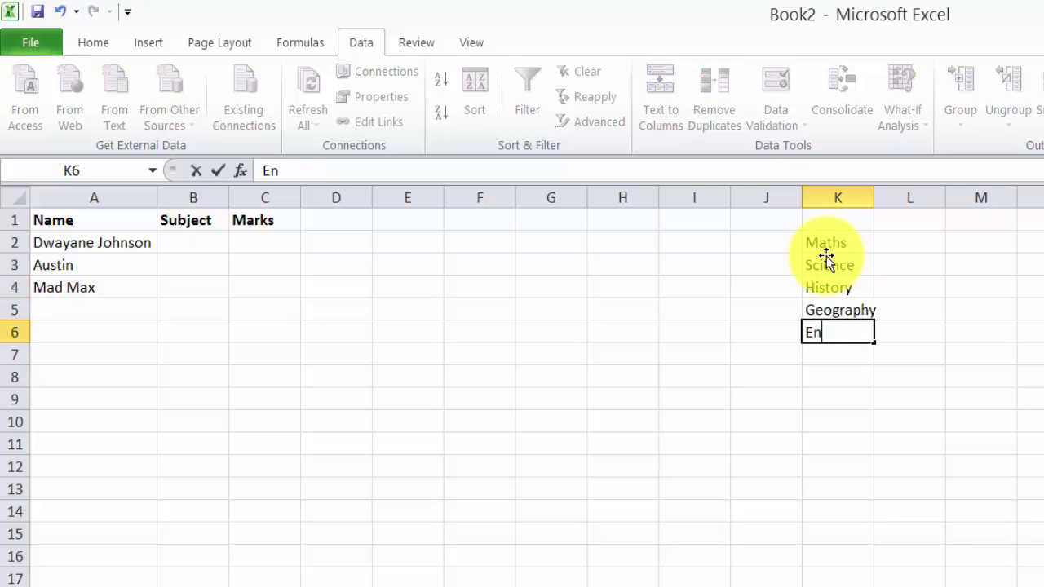
type("h")
key("Return")
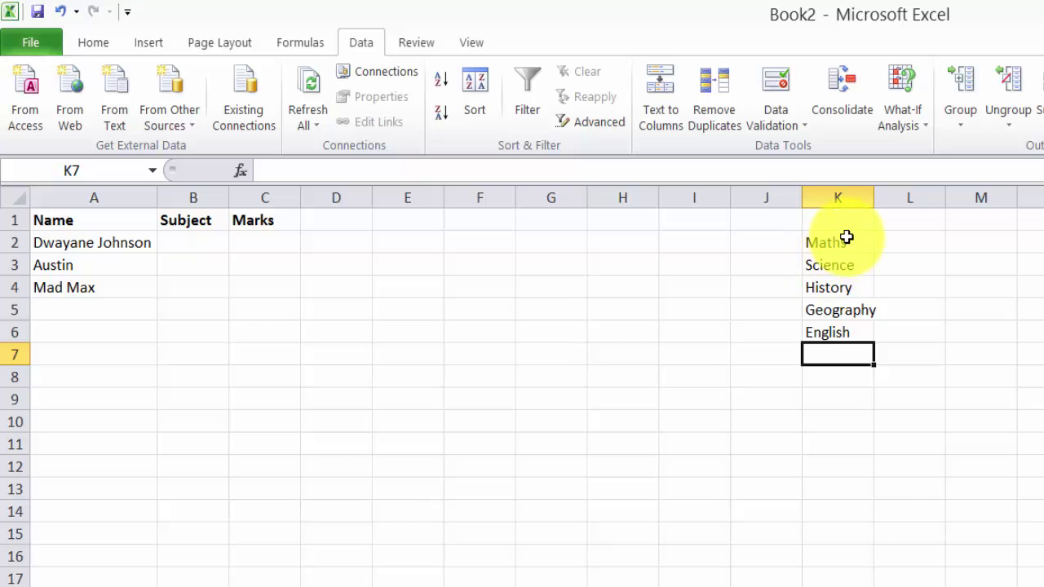
Select the empty Subject cells from B2 down, extending into the Marks column.
left_click_drag(847, 243, 841, 351)
left_click_drag(832, 242, 850, 326)
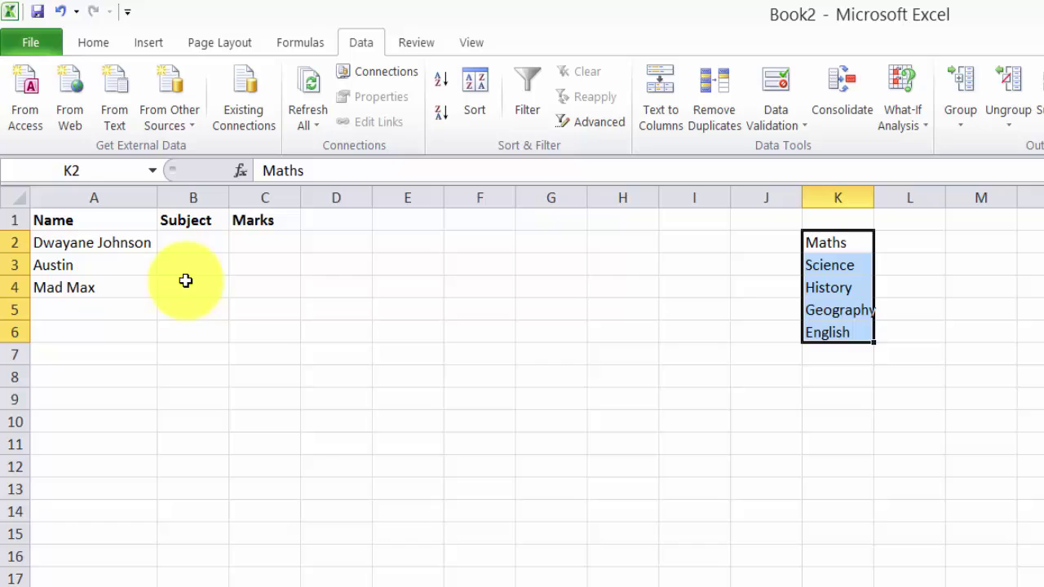
left_click_drag(193, 242, 196, 586)
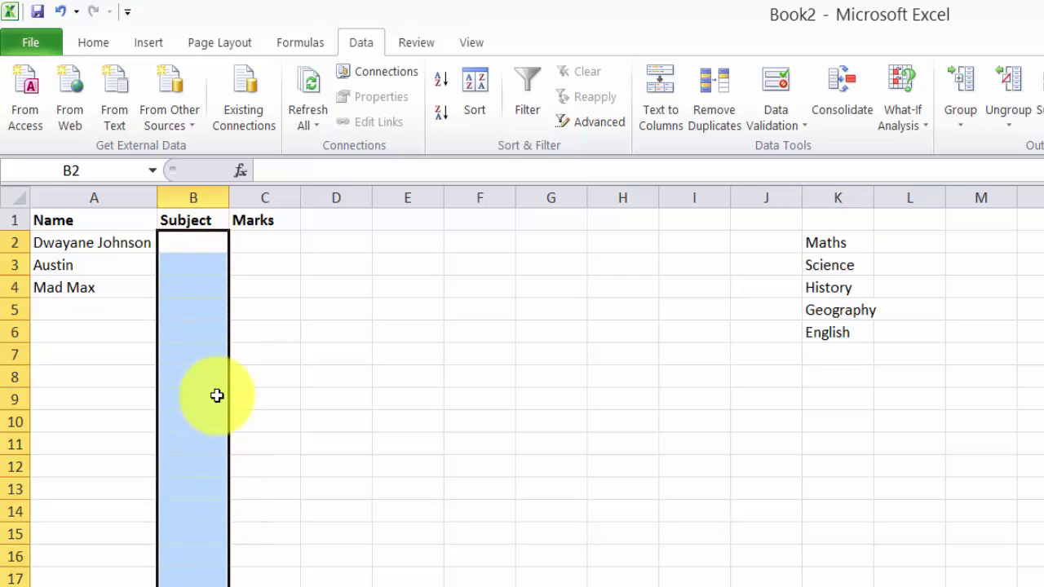
left_click(191, 199)
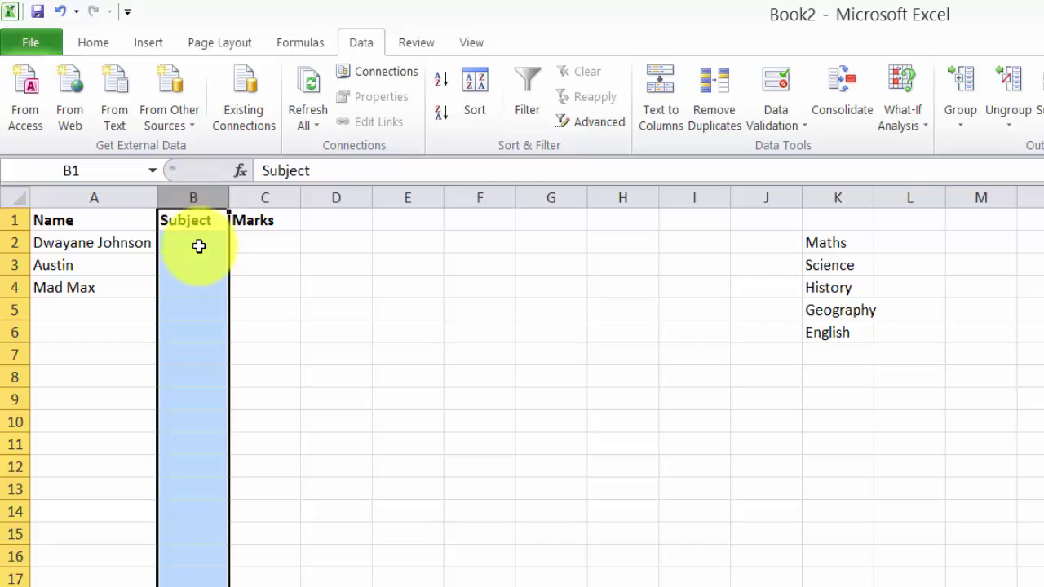
mouse_move(198, 243)
left_mouse_down()
mouse_move(239, 448)
mouse_move(193, 586)
left_mouse_up()
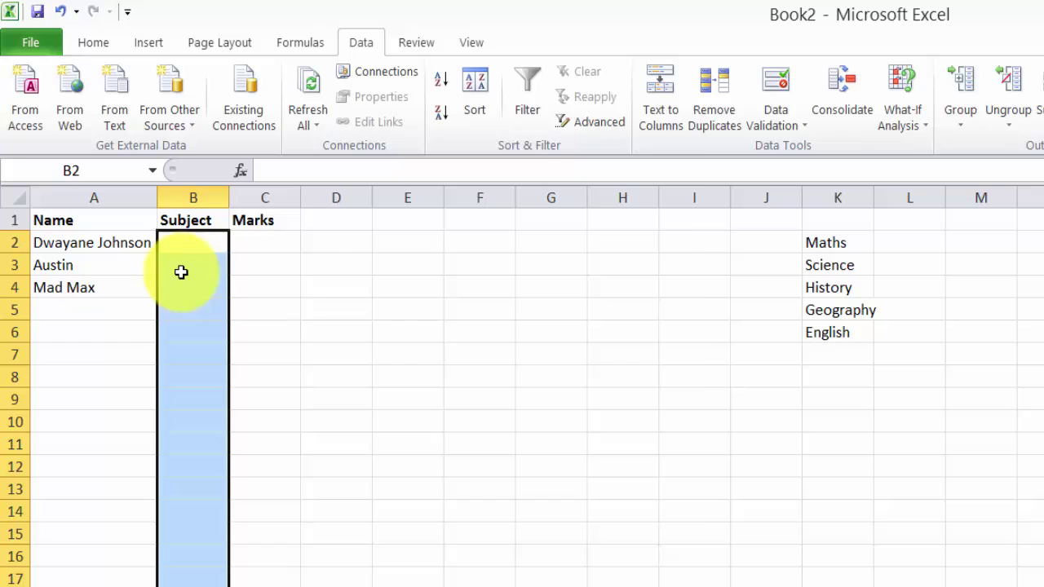
Apply List data validation with source =$K$2:$K$6 to the selected Subject cells.
left_click(776, 83)
left_click(343, 298)
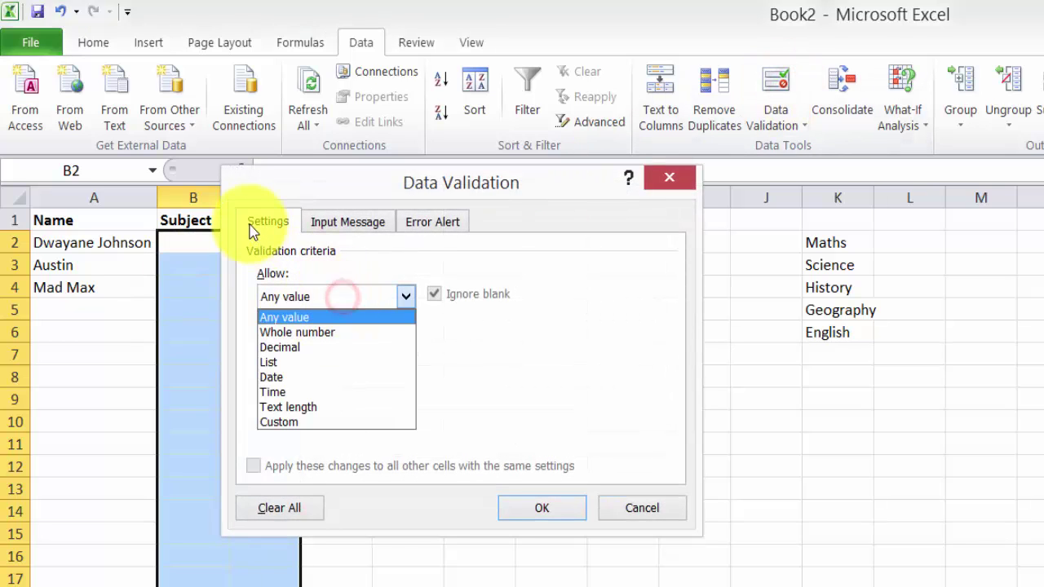
left_click(310, 361)
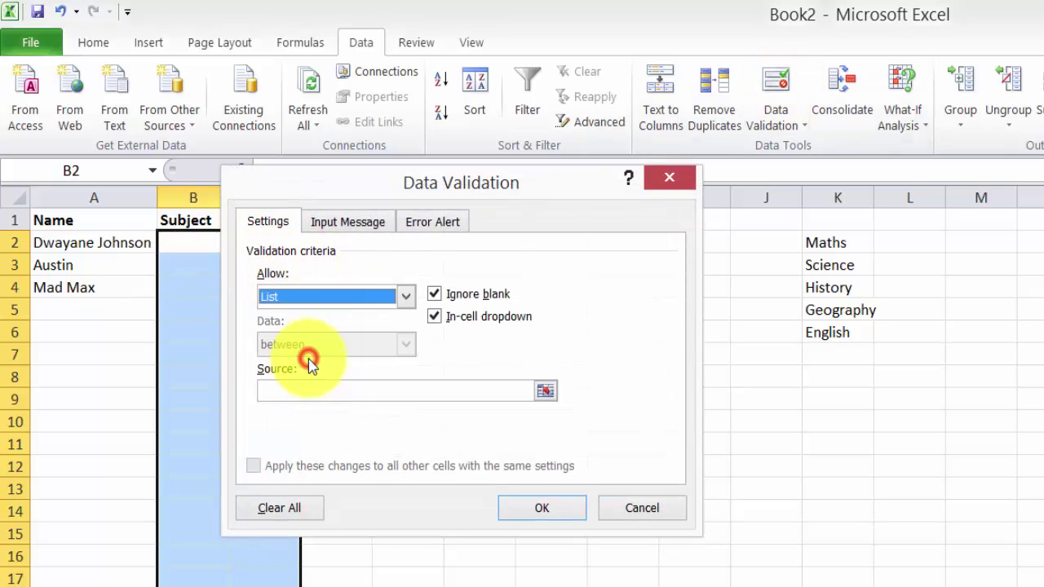
left_click(524, 391)
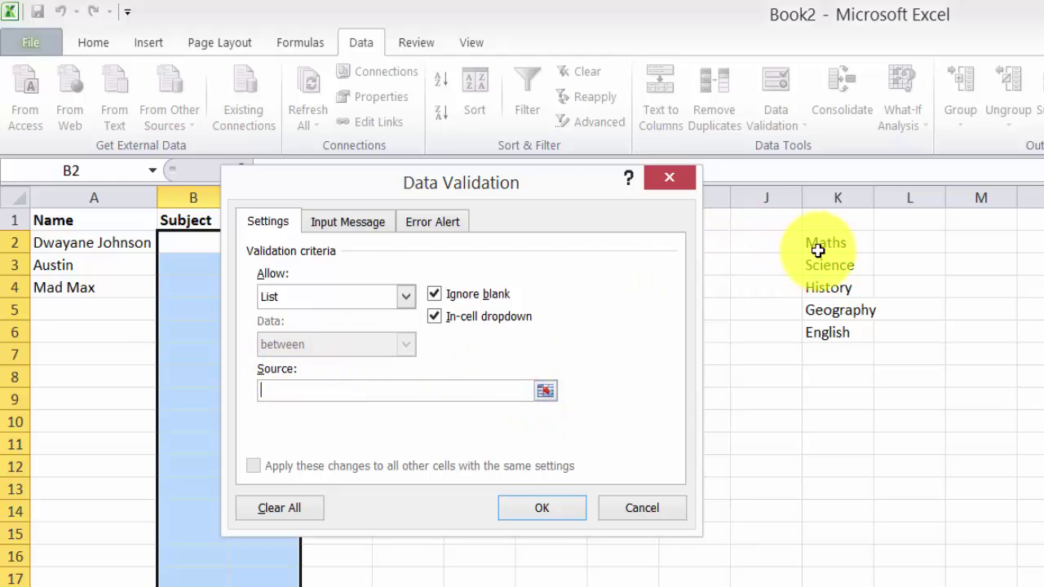
left_click_drag(816, 244, 830, 336)
left_click(549, 510)
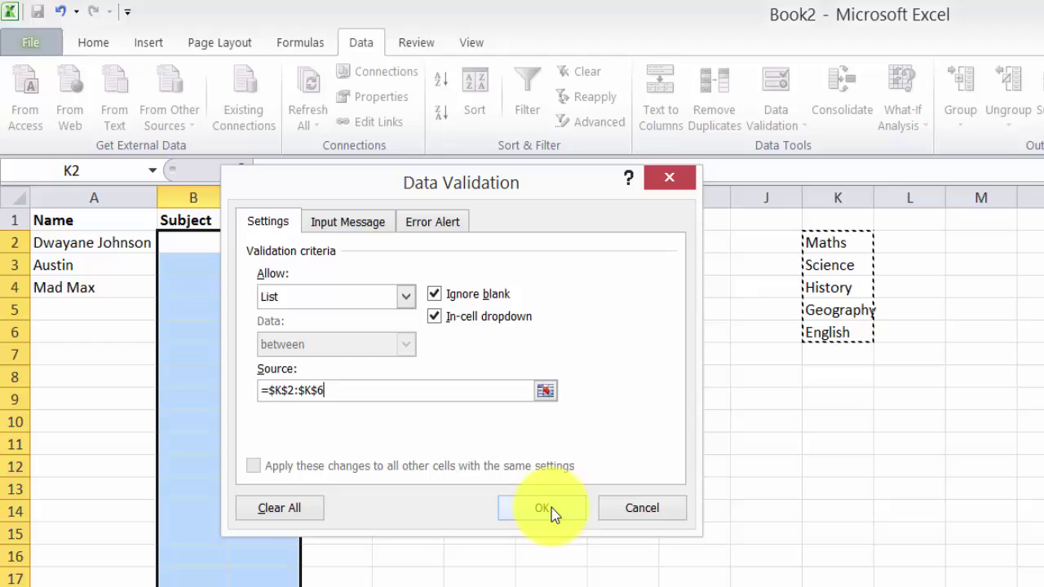
Choose Maths for B2 and History for B3 from the subject drop-downs.
left_click(213, 269)
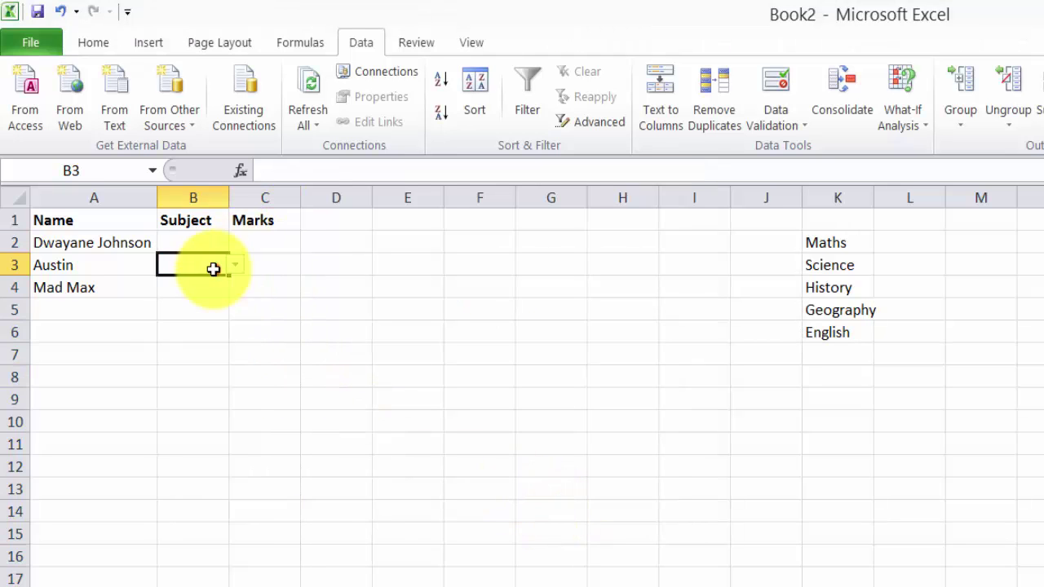
left_click(214, 242)
left_click(275, 244)
left_click(306, 245)
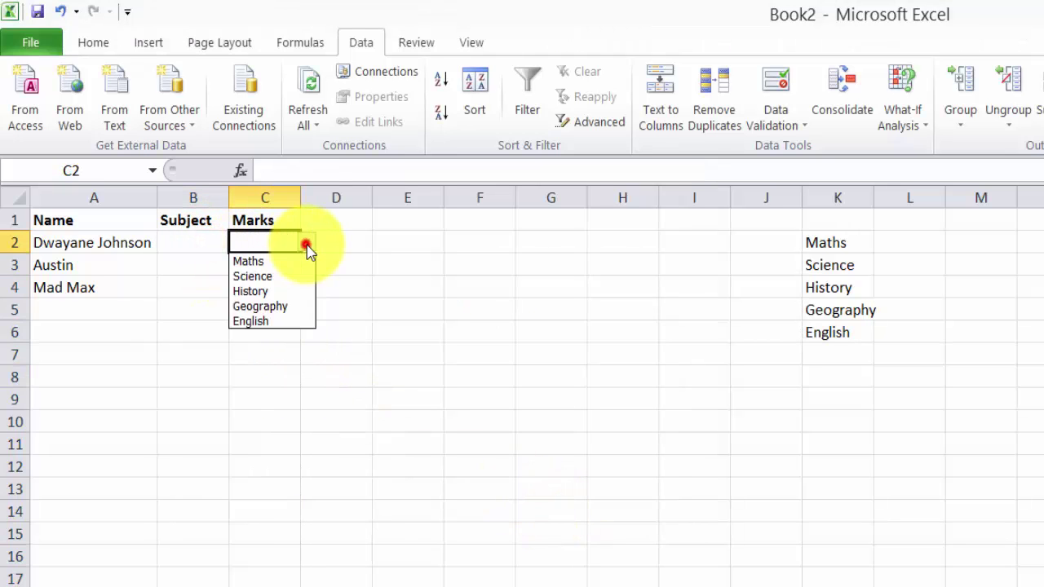
left_click(348, 404)
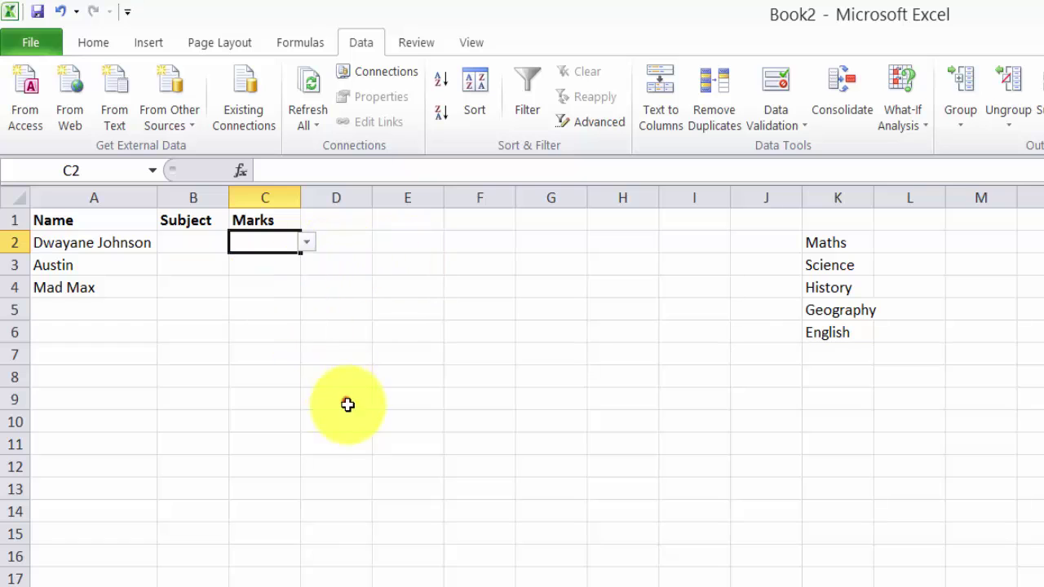
left_click(202, 237)
left_click(235, 243)
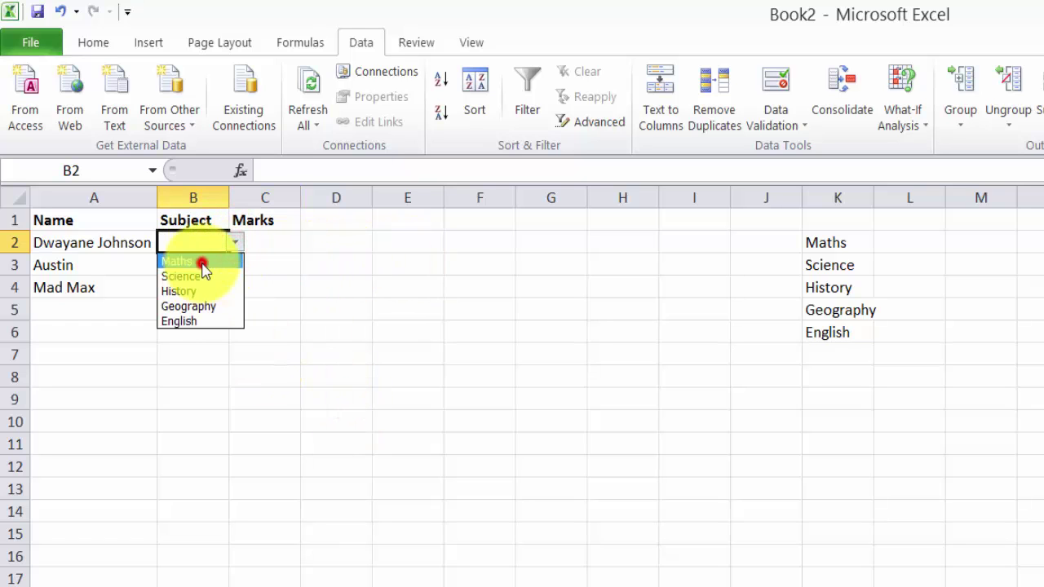
left_click(202, 263)
left_click(234, 265)
left_click(204, 311)
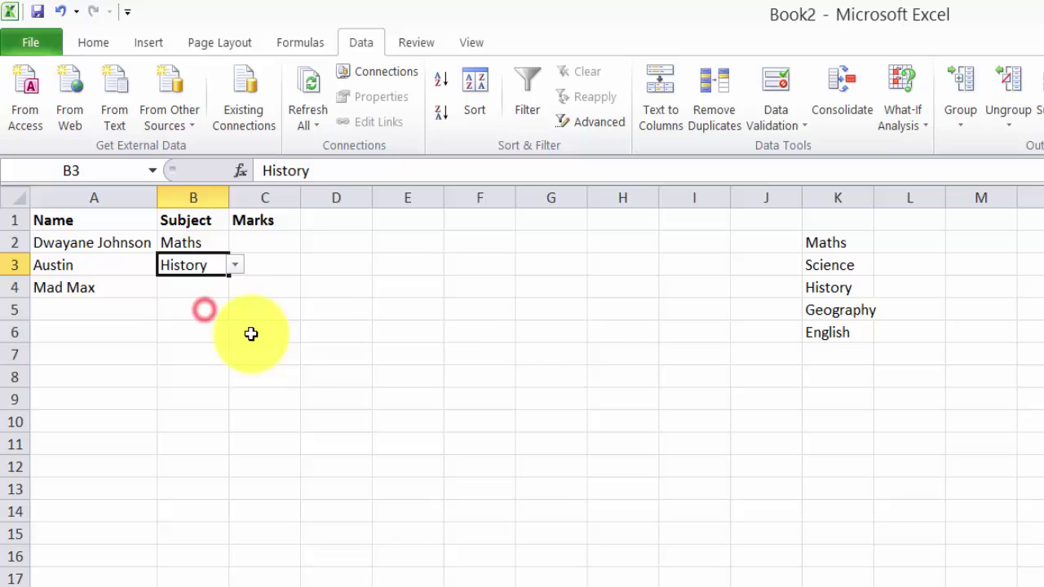
Hide column K containing the subject list.
left_click_drag(834, 241, 873, 348)
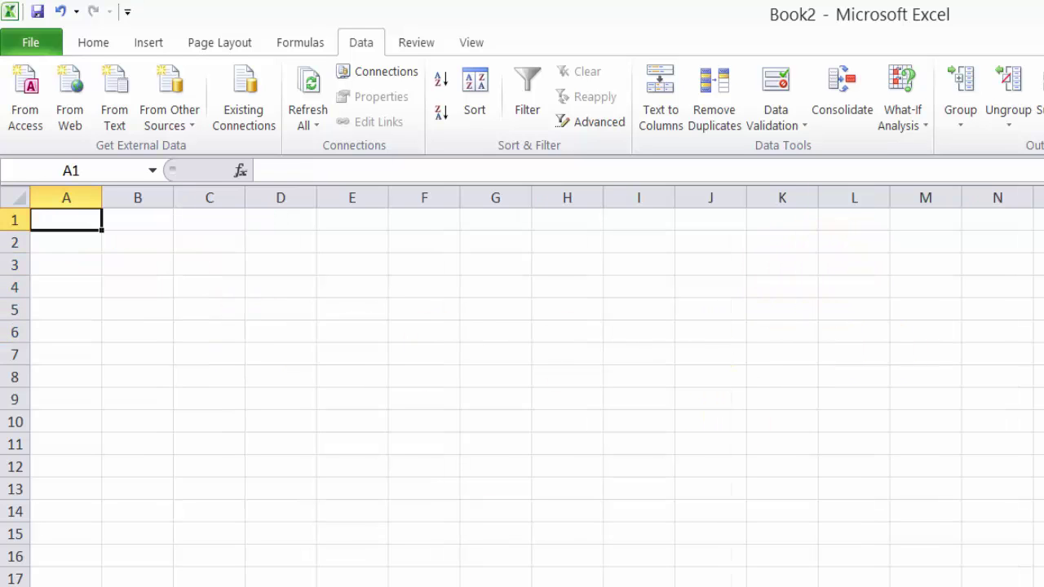
left_click_drag(851, 242, 856, 445)
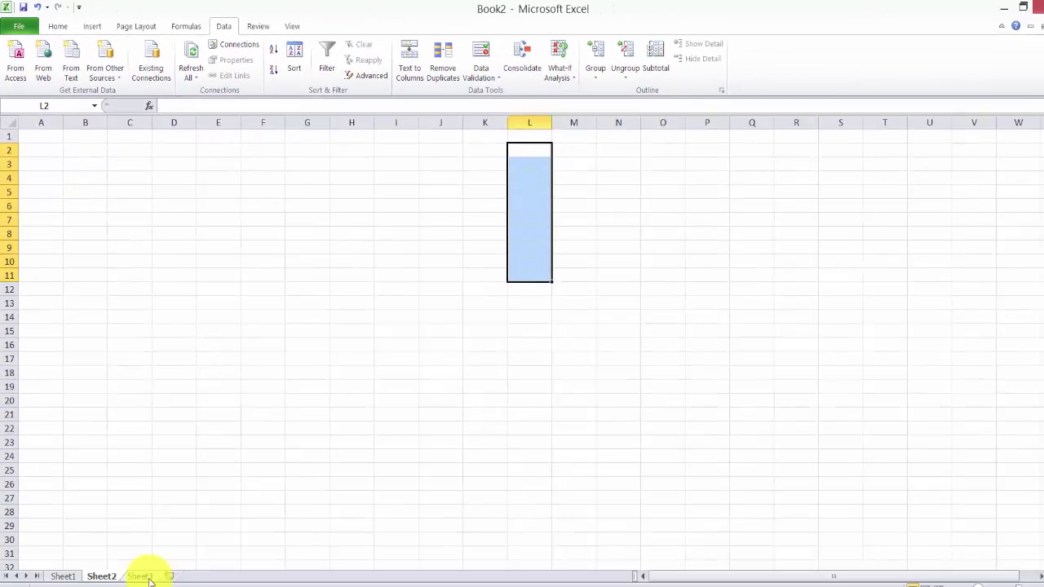
left_click(137, 565)
left_click(488, 174)
left_click(64, 565)
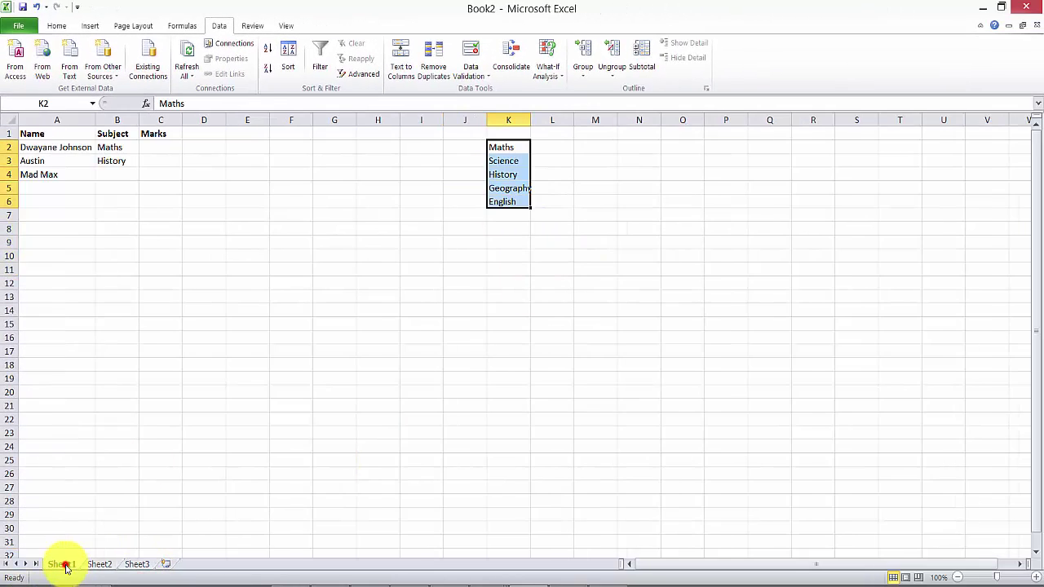
left_click(514, 118)
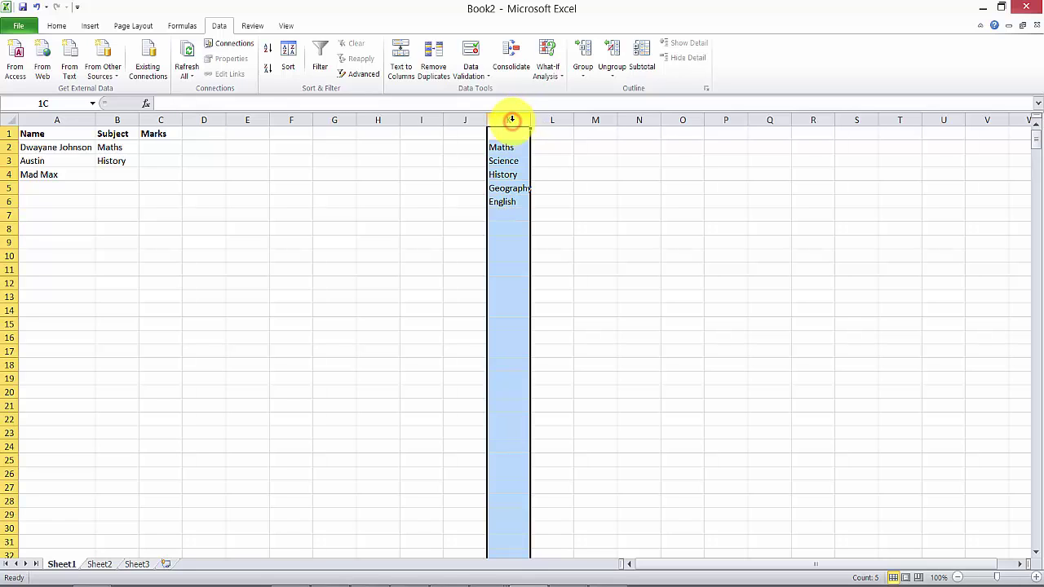
right_click(511, 119)
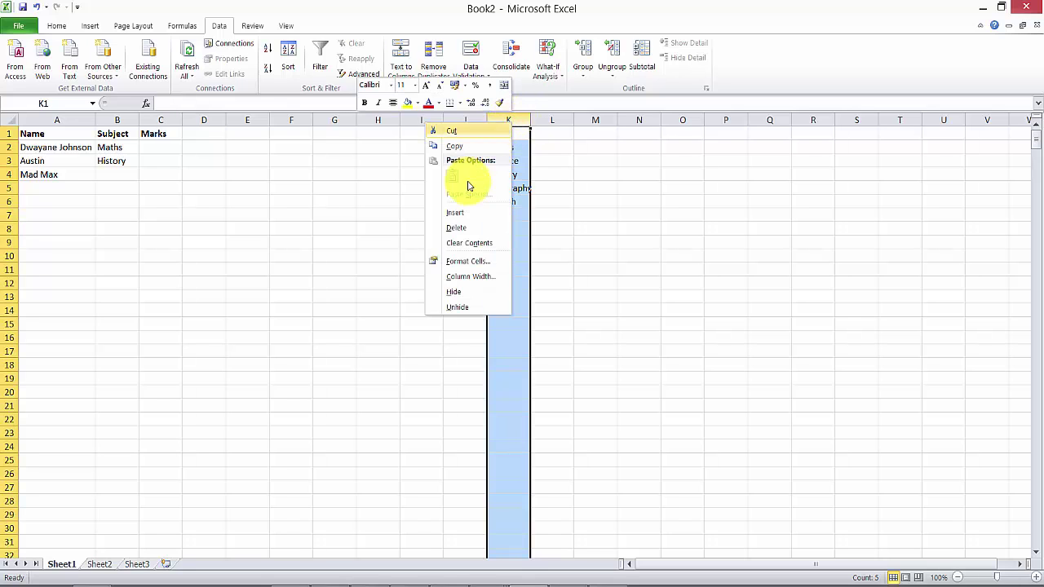
left_click(469, 294)
left_click(293, 242)
Choose Geography from the drop-down for Mad Max in B4 and for B14.
left_click(110, 174)
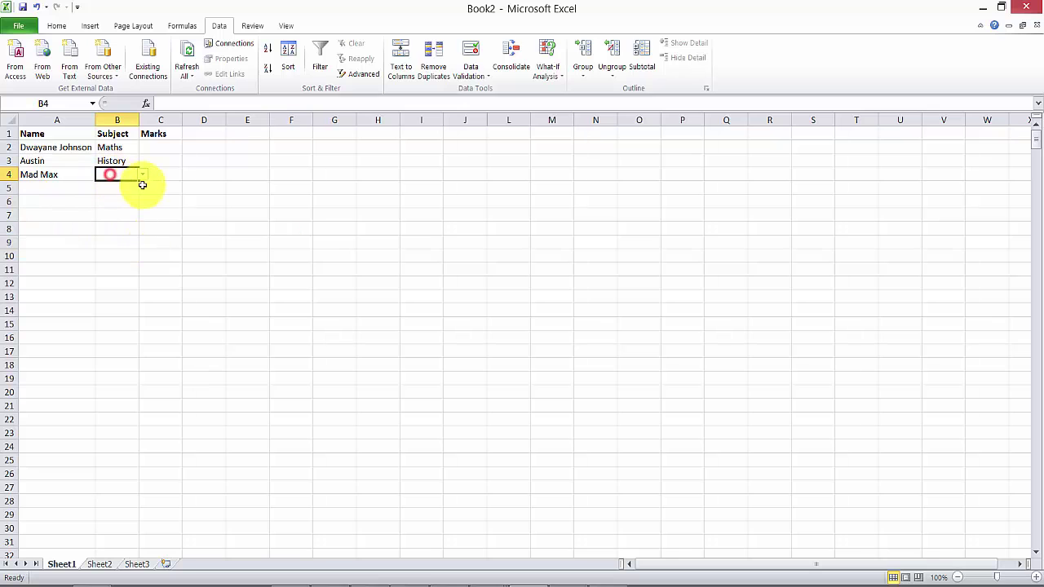
left_click(127, 213)
left_click(109, 310)
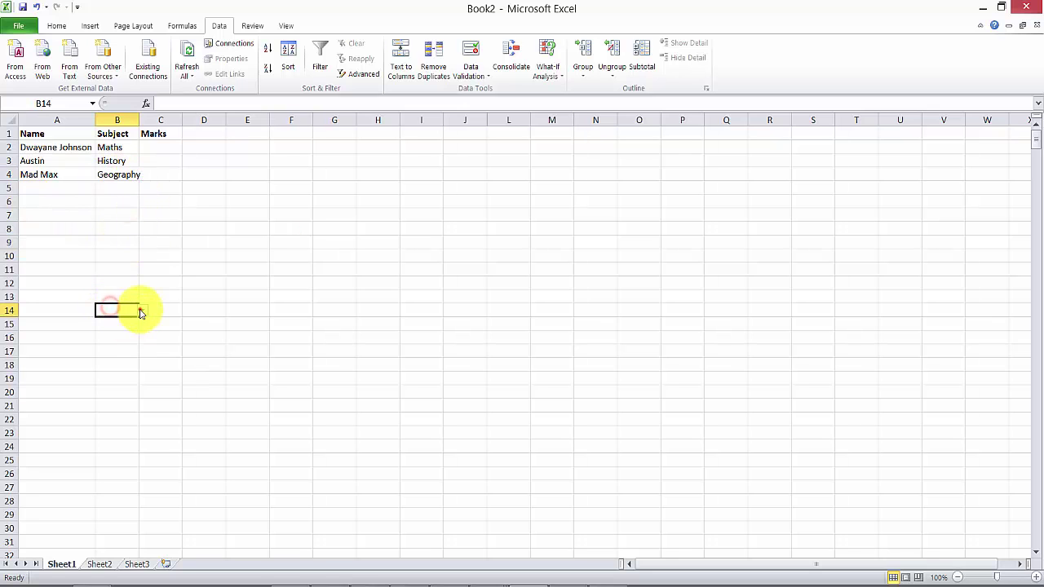
left_click(142, 310)
left_click(122, 350)
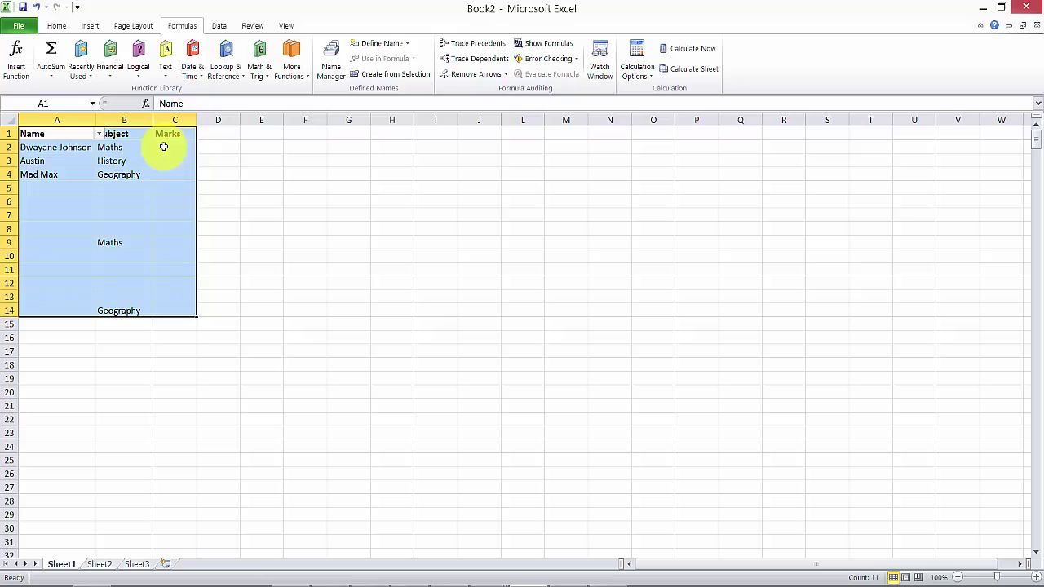